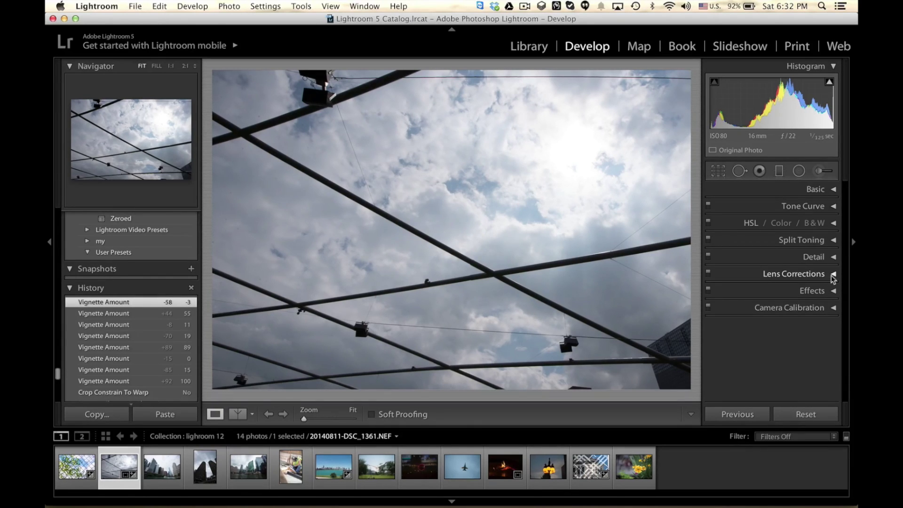
Adjust the manual lens vignetting amount of the cloudy sky photo while checking its dark corner at high magnification
click(830, 275)
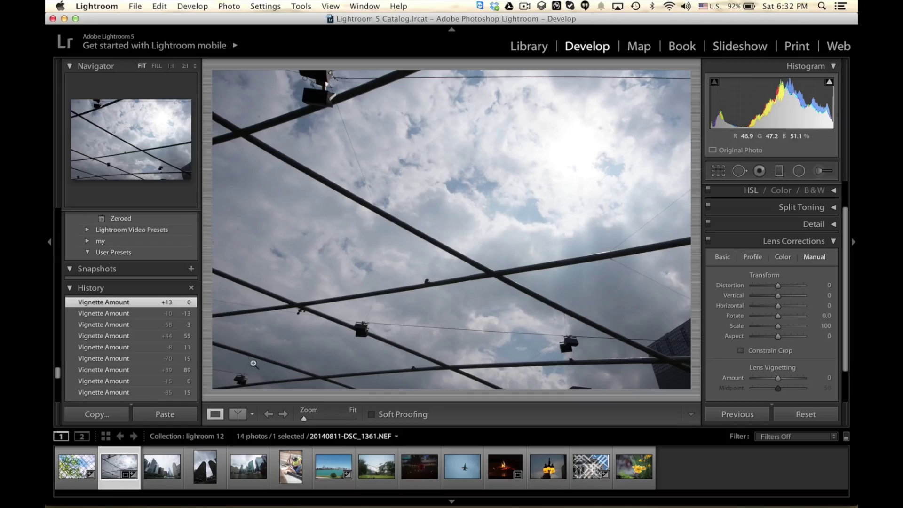
click(198, 408)
drag(485, 347, 657, 212)
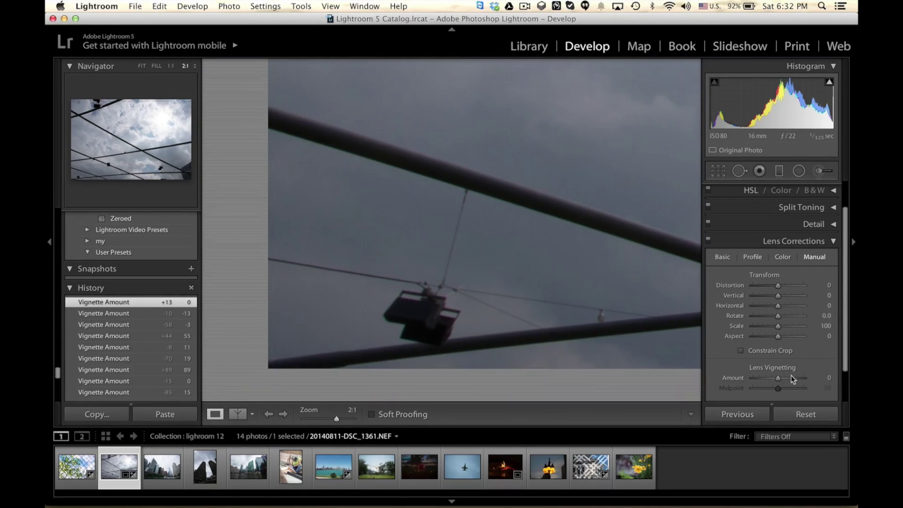
drag(791, 378, 828, 378)
key(z)
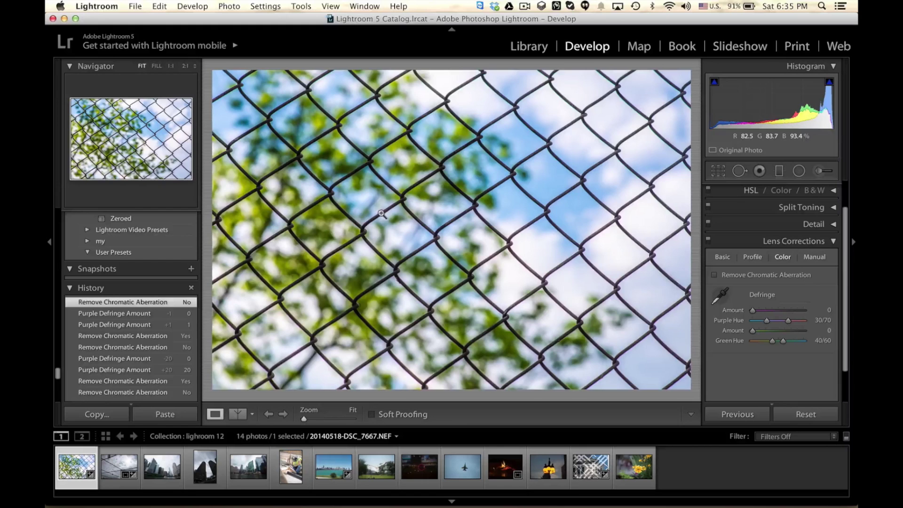
Remove chromatic aberration from the chain-link fence photo and raise the purple defringe amount to clear the purple edges
click(382, 213)
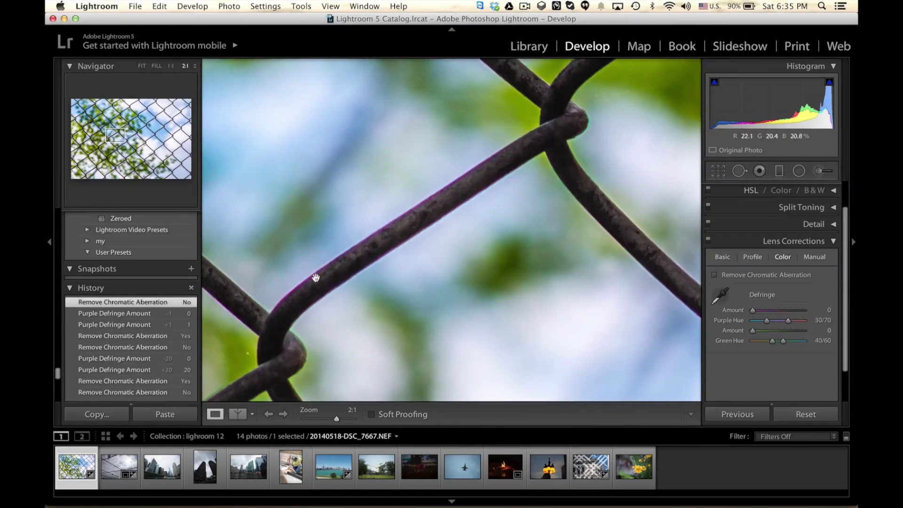
click(389, 259)
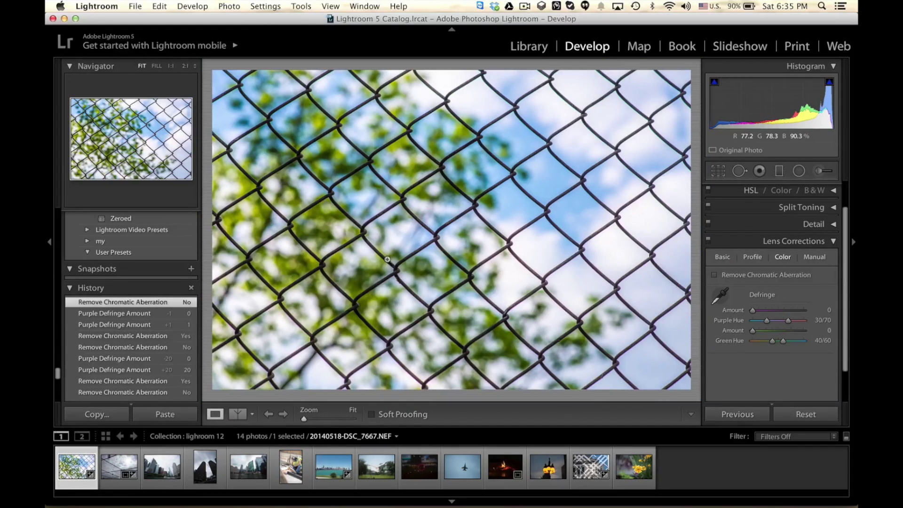
click(377, 217)
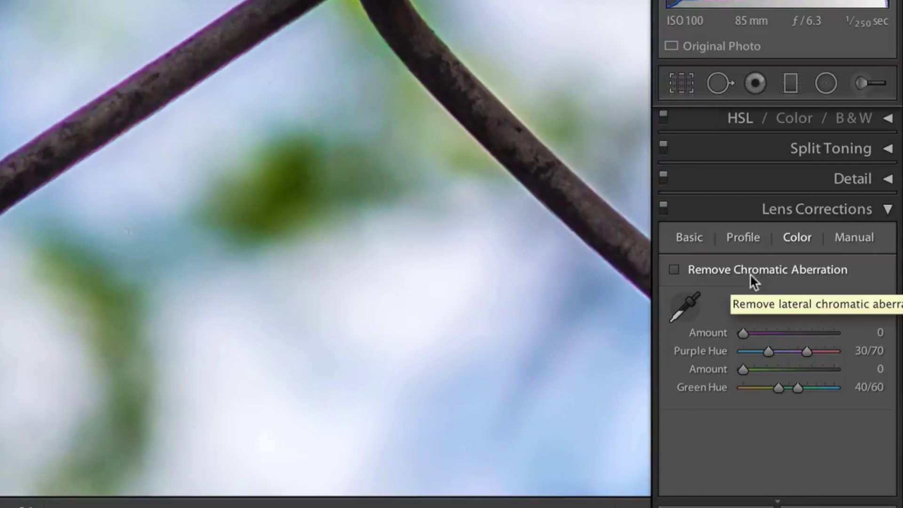
click(675, 270)
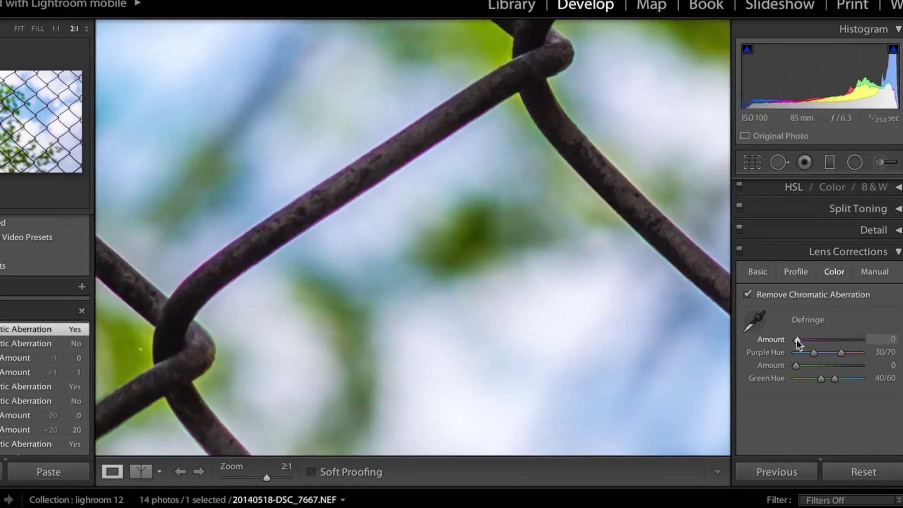
drag(796, 340, 863, 336)
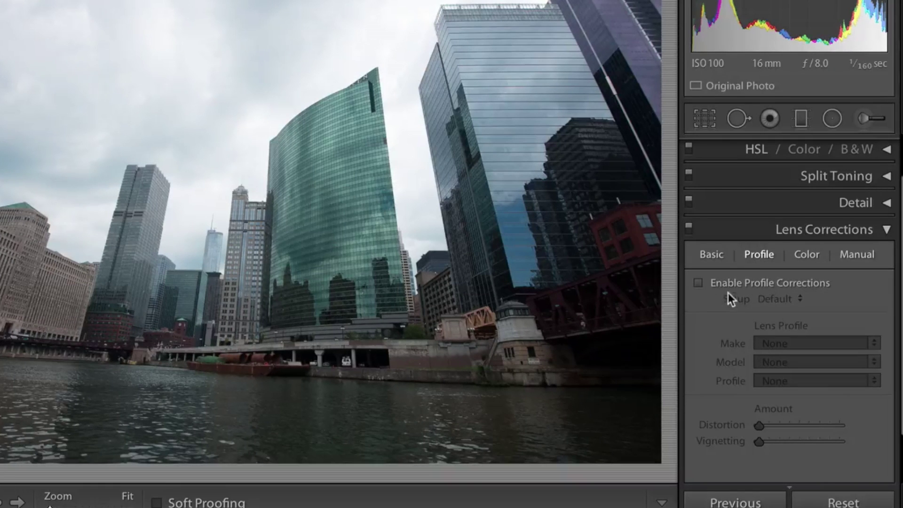
Compare the river skyline photo with and without lens profile corrections, leaving the corrections off
click(697, 282)
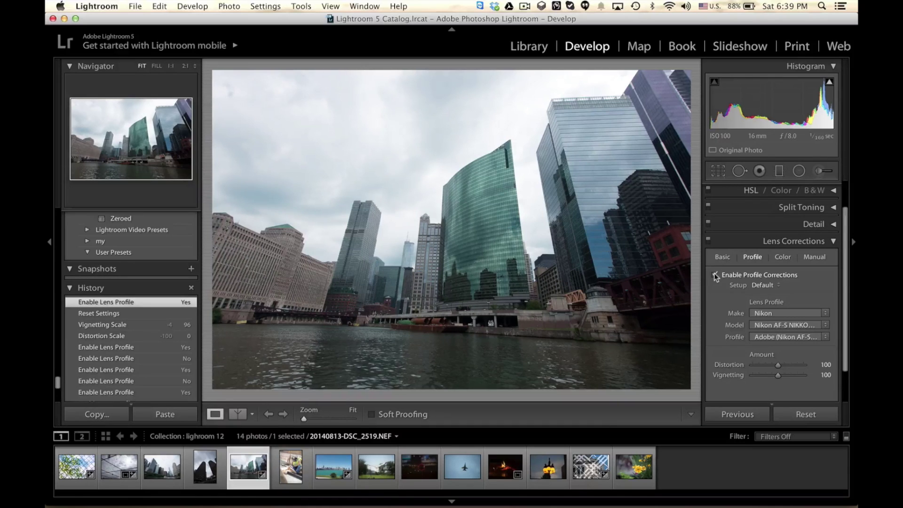
click(714, 274)
click(715, 275)
click(716, 275)
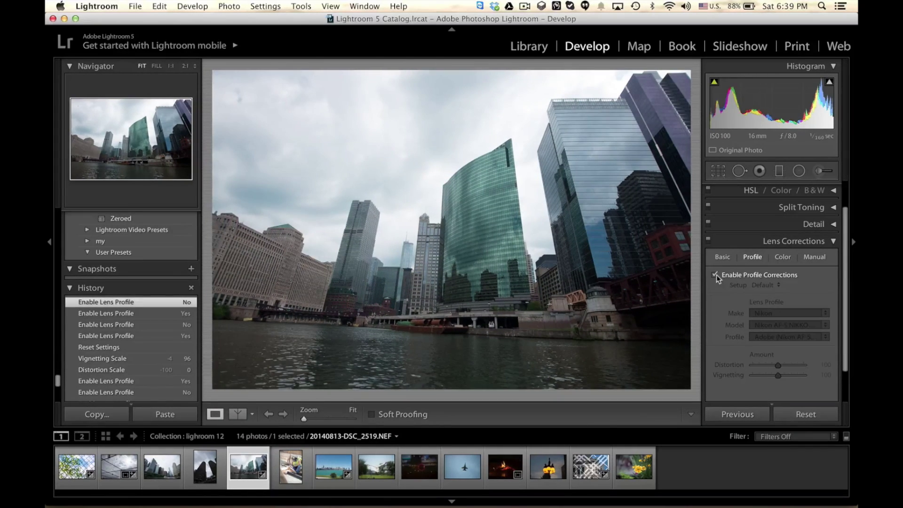
click(715, 274)
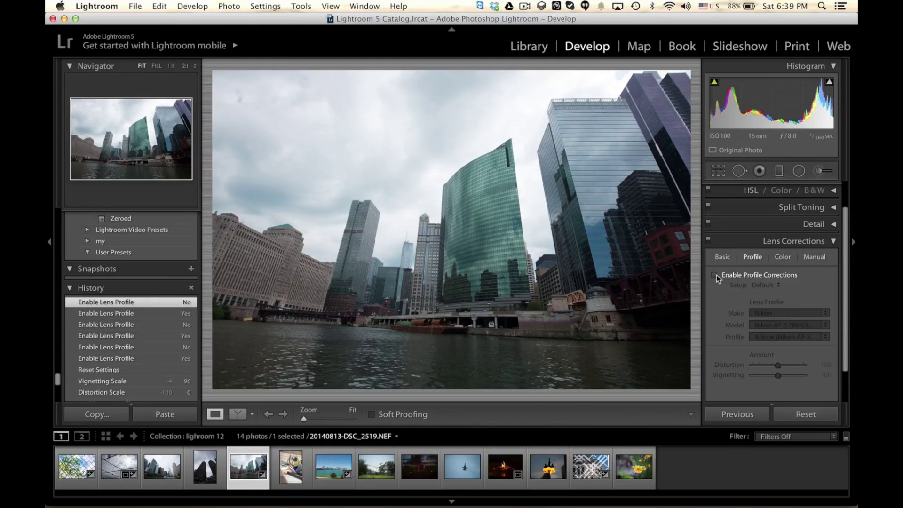
click(715, 274)
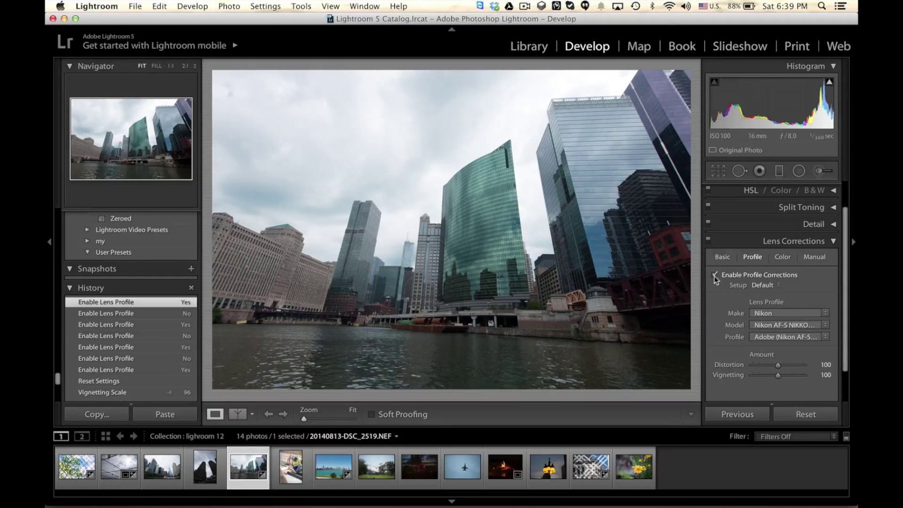
double_click(714, 276)
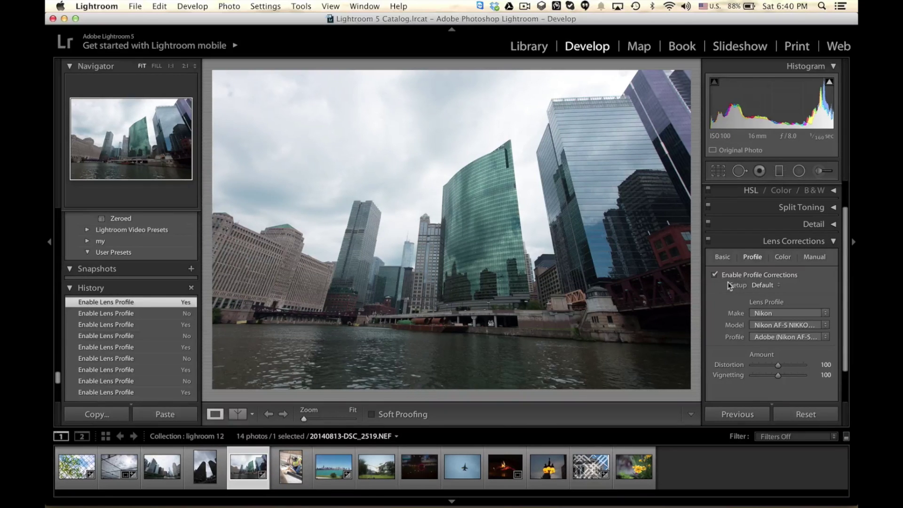
click(715, 275)
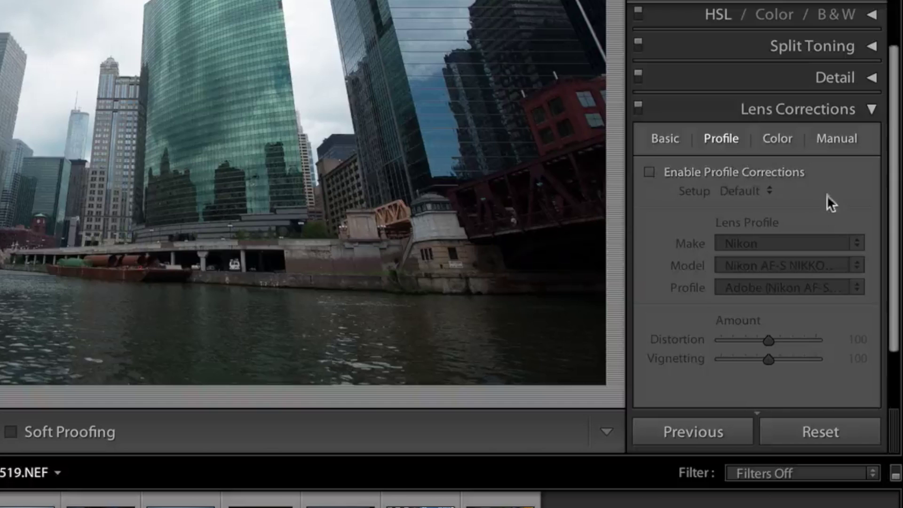
Try out the manual distortion correction on the river skyline photo and reset it to 0
click(841, 135)
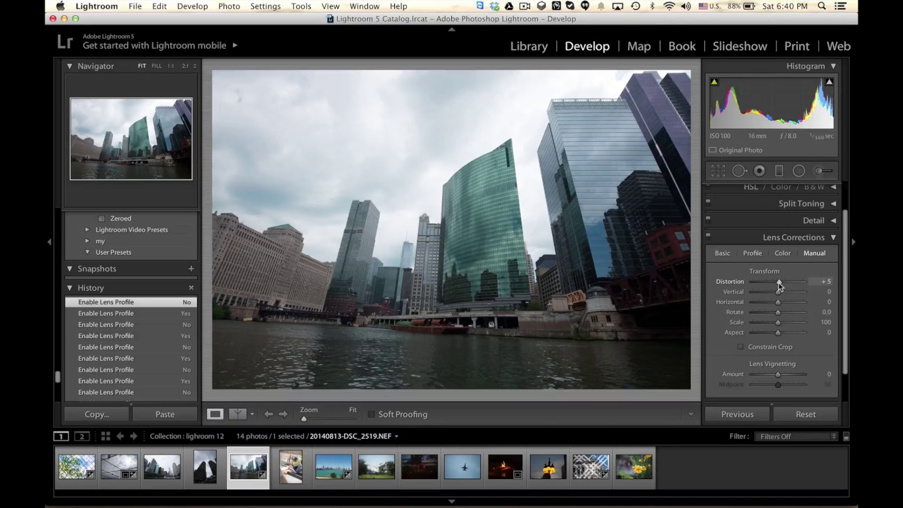
drag(767, 188, 762, 188)
mouse_move(774, 284)
mouse_down()
mouse_move(765, 283)
mouse_move(789, 283)
mouse_move(776, 281)
mouse_up()
double_click(776, 281)
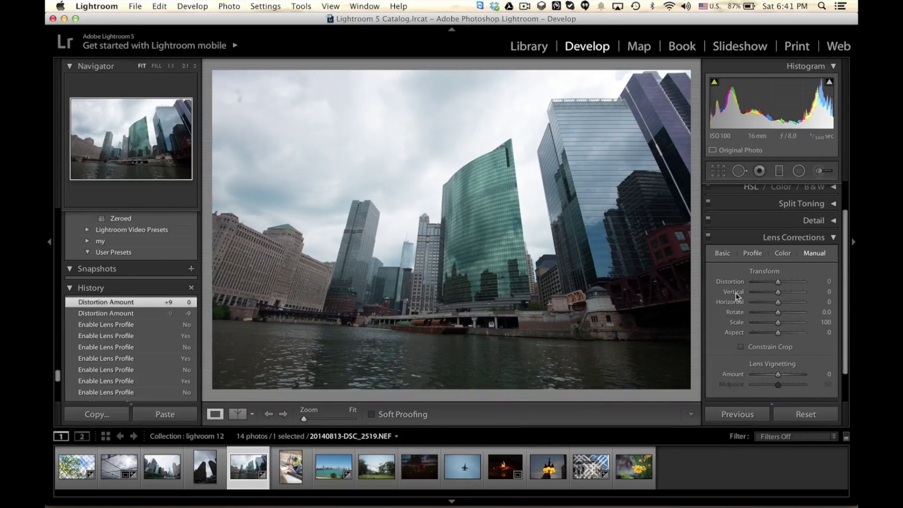
Correct the skyline's perspective with distortion −30, vertical +16 and horizontal +1, with lens profile corrections enabled
mouse_move(778, 292)
mouse_down()
mouse_move(778, 303)
mouse_move(770, 281)
mouse_move(784, 295)
mouse_move(778, 304)
mouse_up()
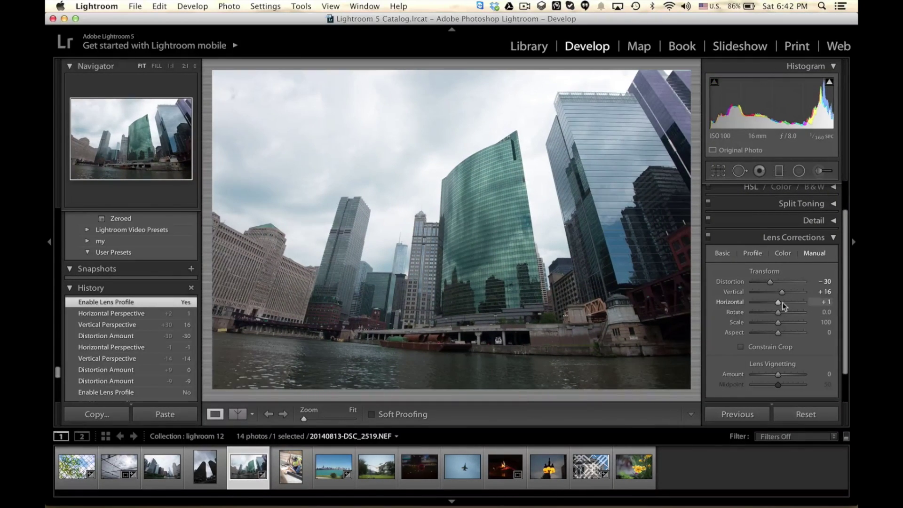
click(755, 253)
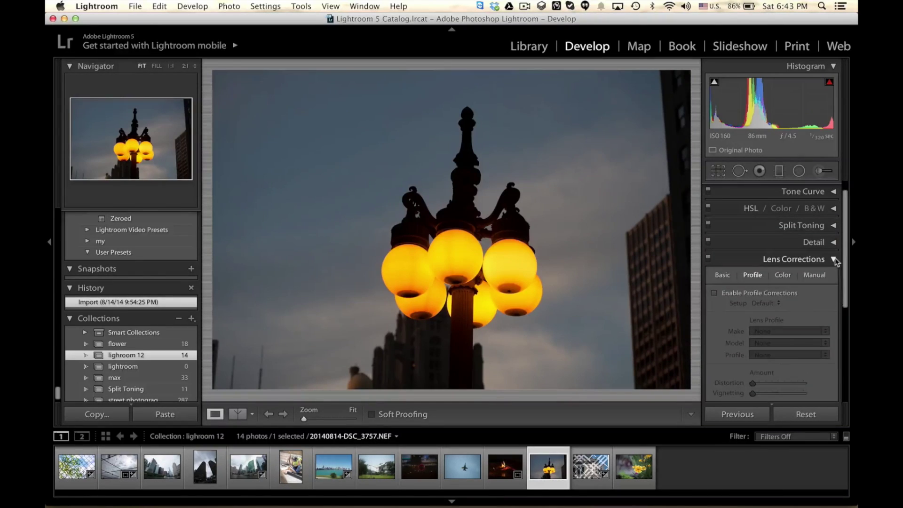
Darken the street lamp photo's edges with a Highlight Priority post-crop vignette: amount −75, midpoint 17, roundness +7, feather 85
click(834, 258)
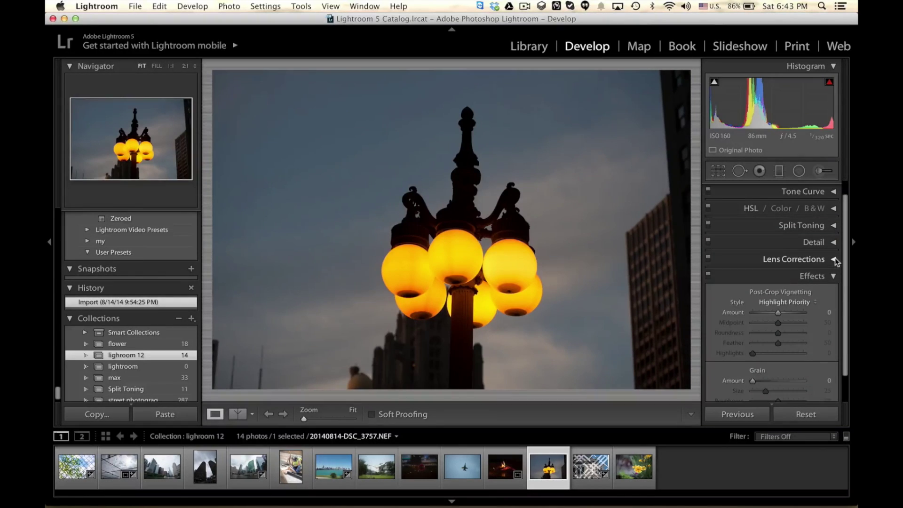
scroll(819, 303, down, 2)
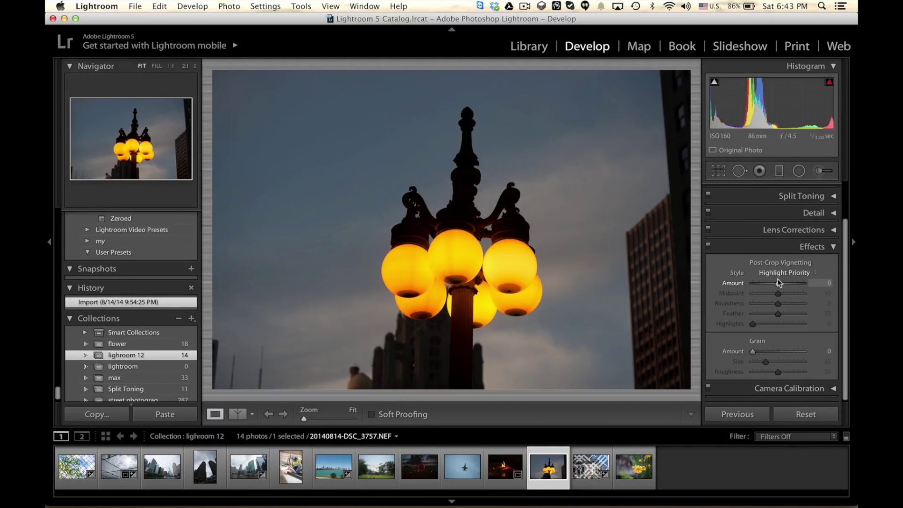
drag(778, 282, 757, 289)
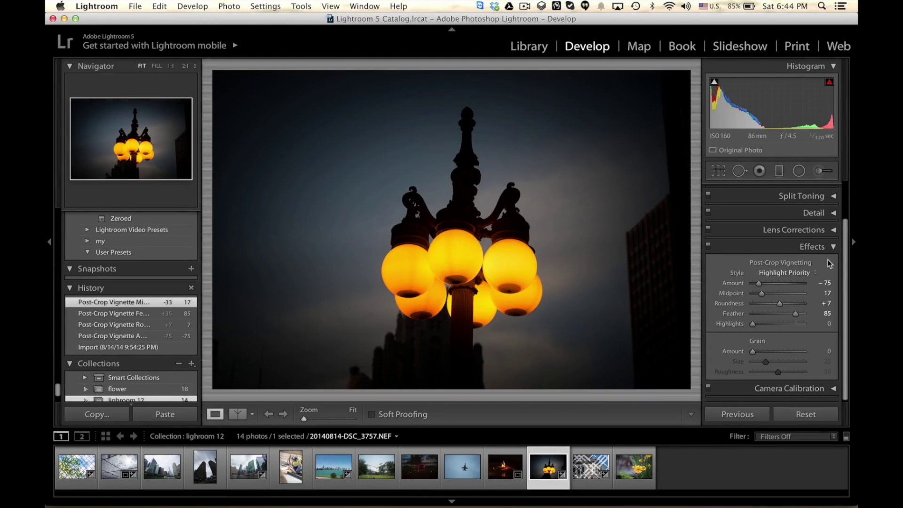
key(super+Tab)
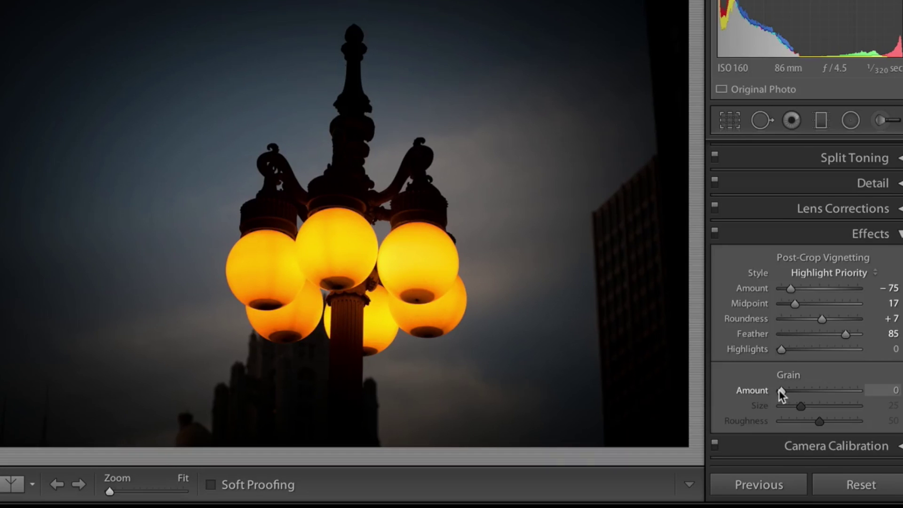
Add film grain to the street lamp photo with an amount of 100 and an increased grain size
drag(728, 376, 867, 383)
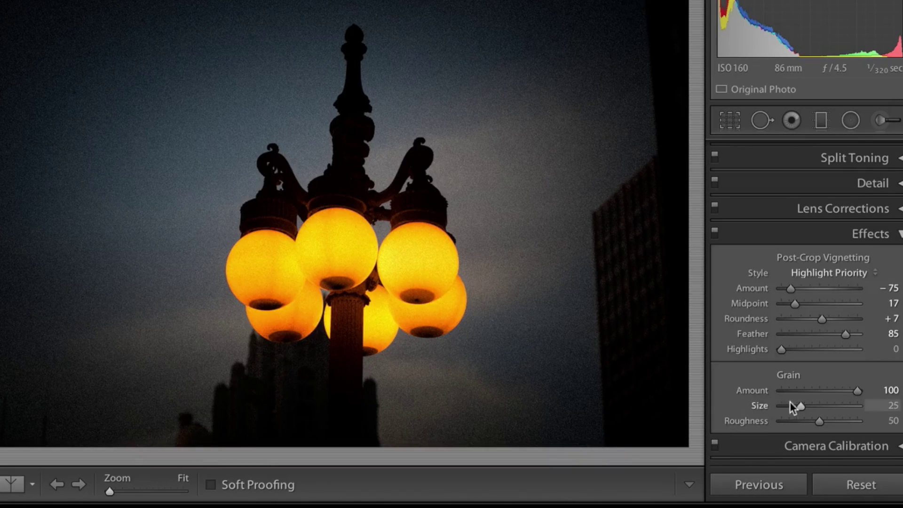
drag(801, 404, 853, 394)
drag(853, 394, 855, 394)
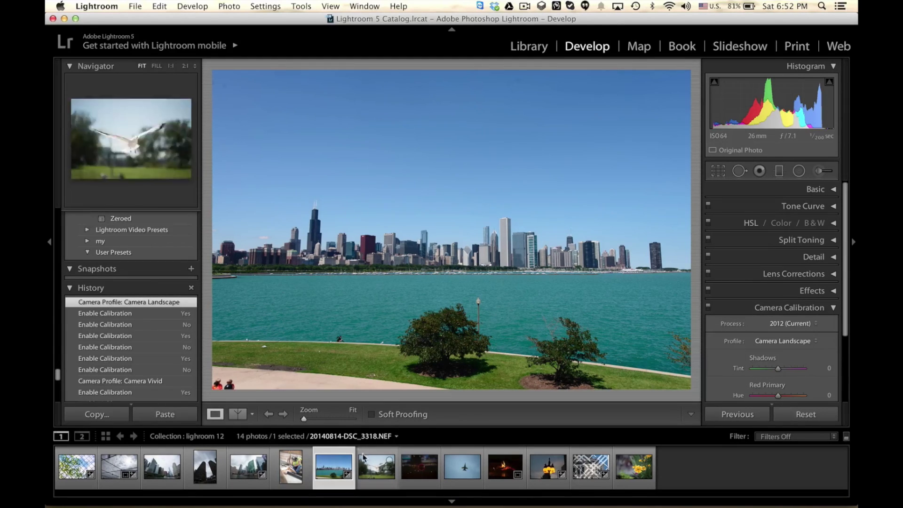
Crop the welder photo more tightly around the worker and the welding sparks
click(297, 464)
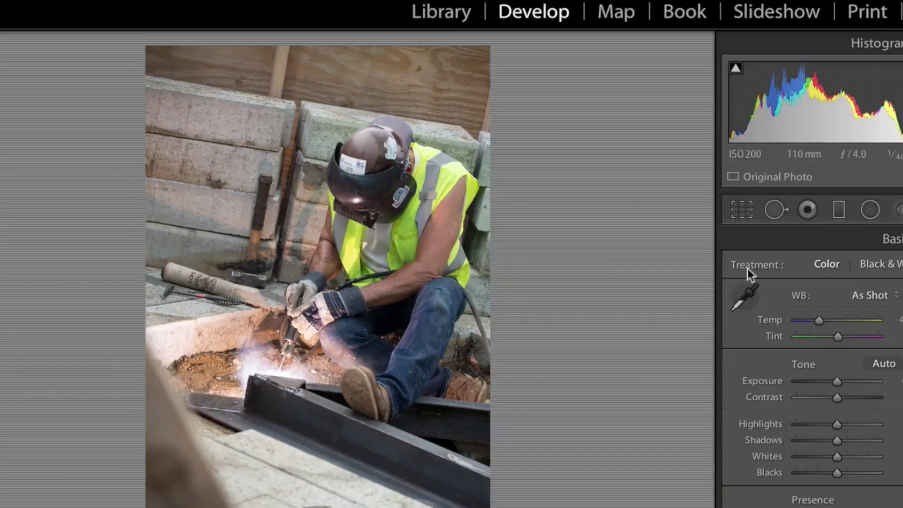
click(718, 170)
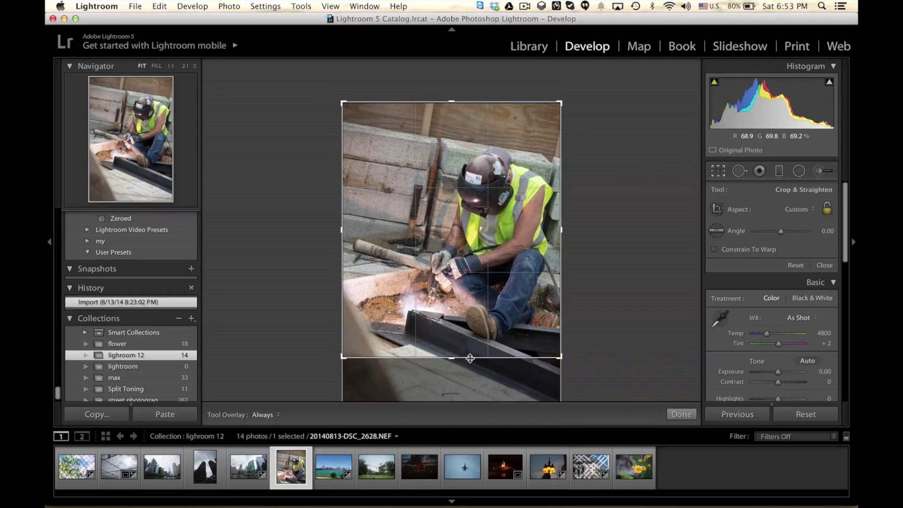
drag(476, 358, 476, 352)
click(682, 414)
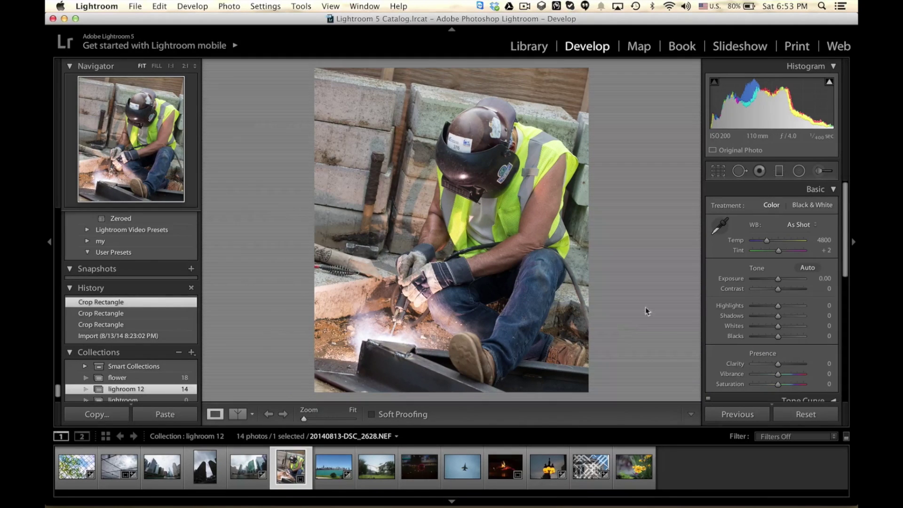
Convert the welder photo to black and white with exposure −1.80, clarity +78 and highlights −52
drag(779, 275, 766, 277)
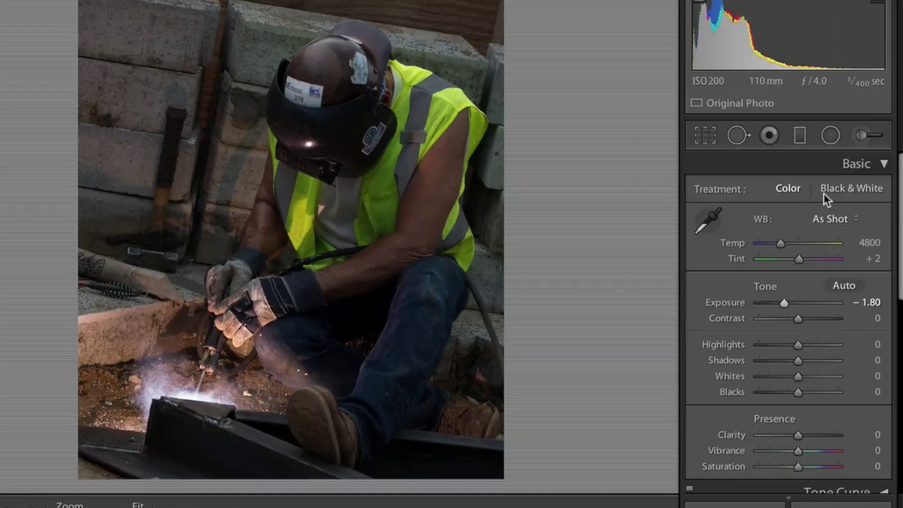
click(841, 188)
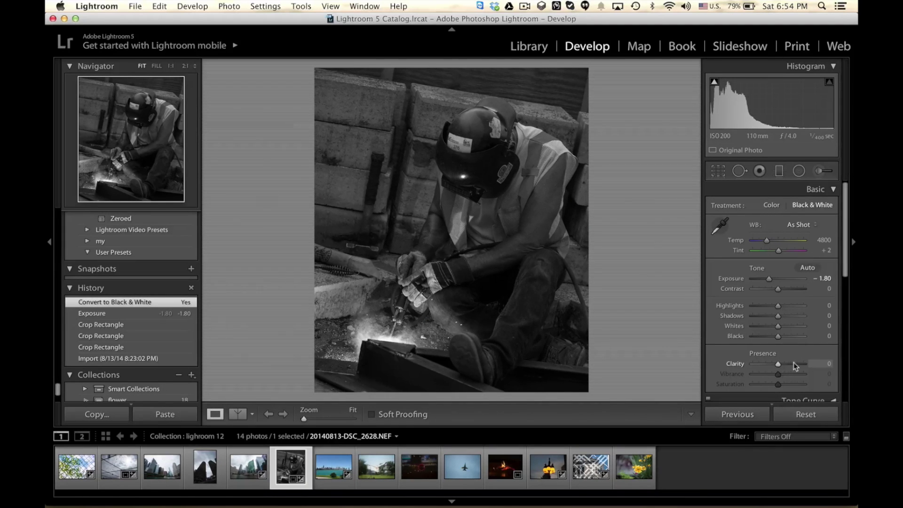
drag(780, 365, 797, 365)
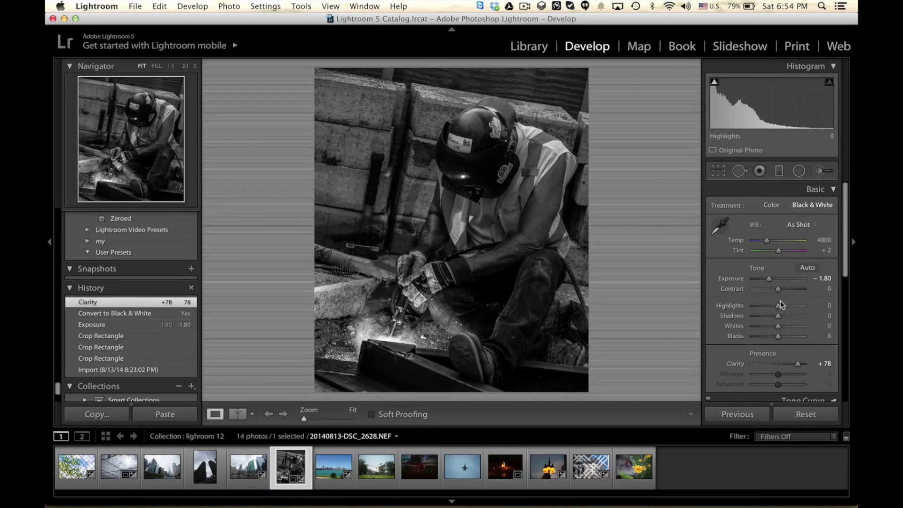
drag(777, 306, 763, 311)
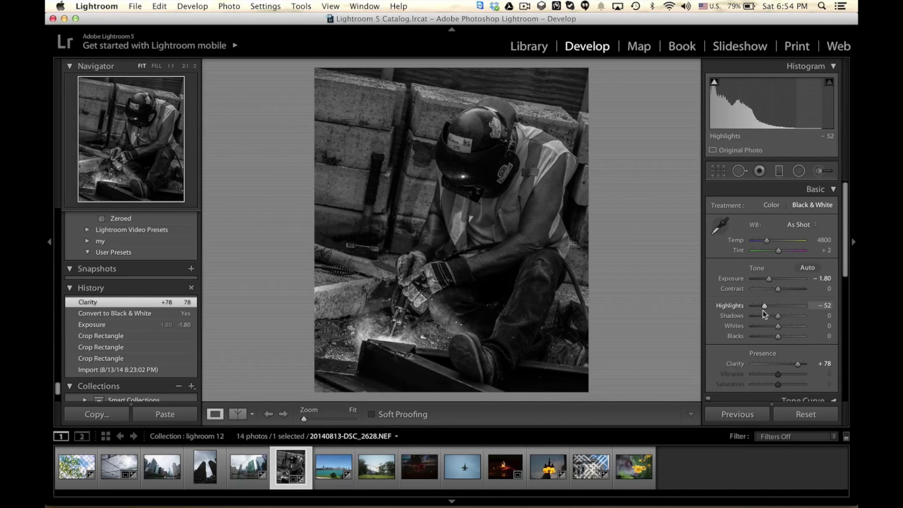
Add a post-crop vignette with amount −23 and midpoint 44 to the welder photo, and compare before and after
scroll(763, 311, down, 10)
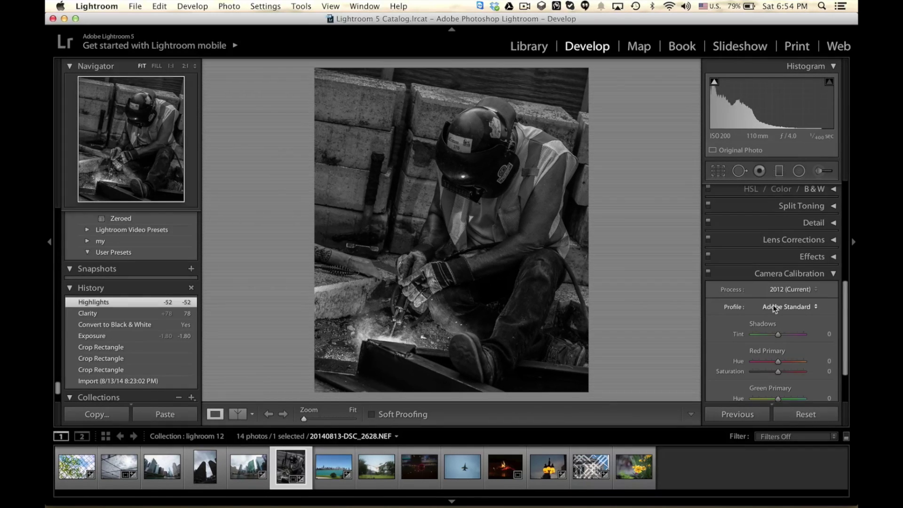
click(831, 261)
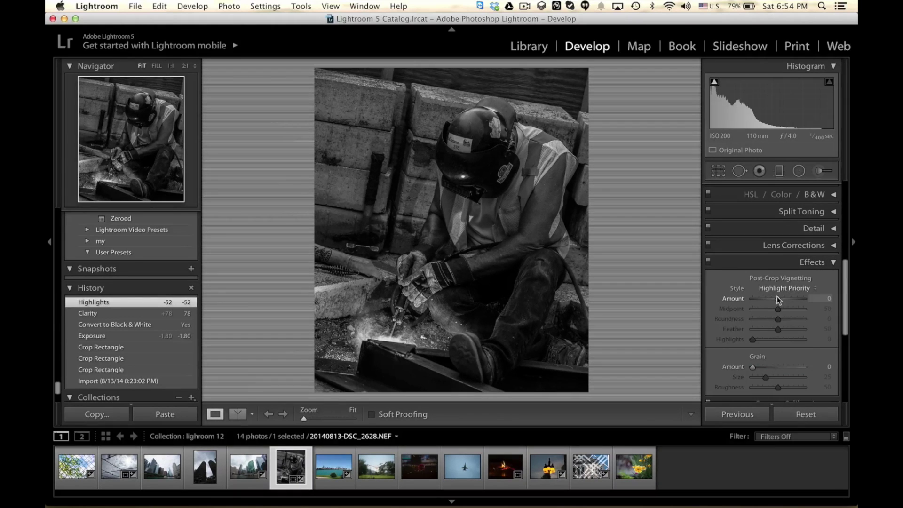
drag(777, 299, 771, 301)
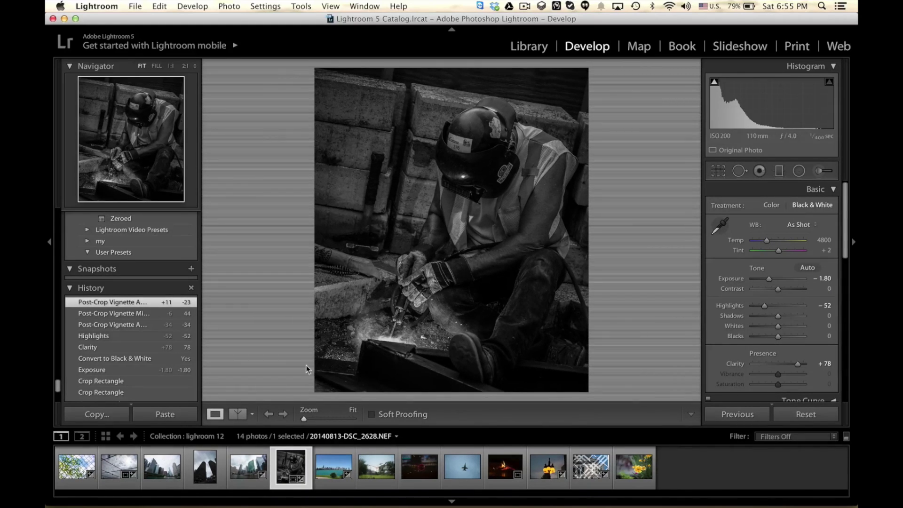
click(237, 414)
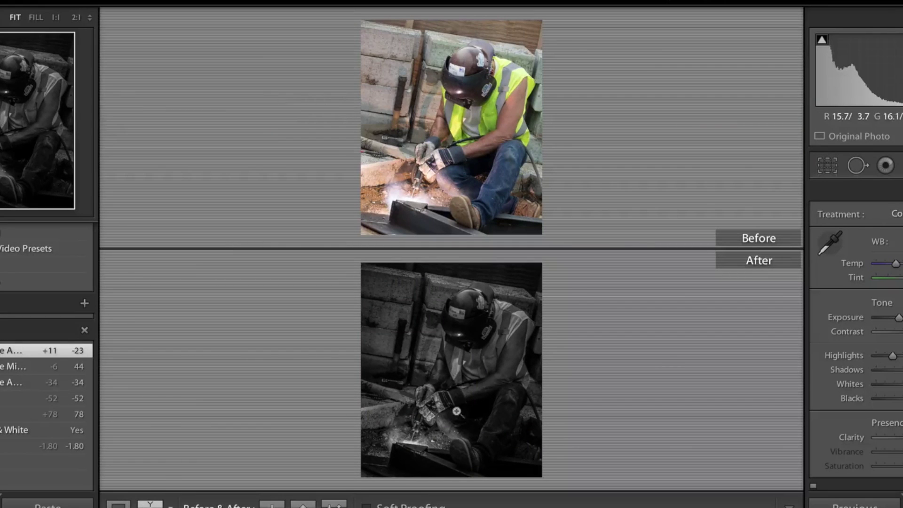
Open the photo of the twin round towers and examine the dark parking floors at high magnification
click(119, 504)
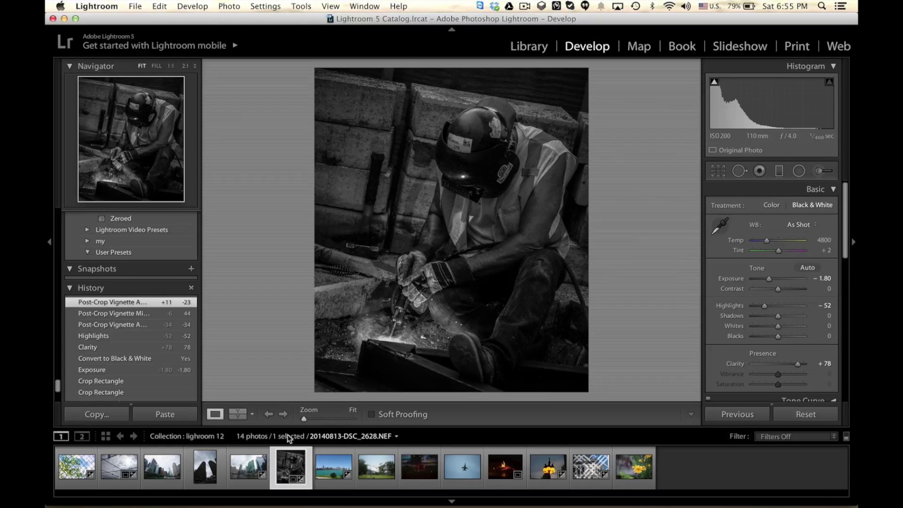
click(204, 467)
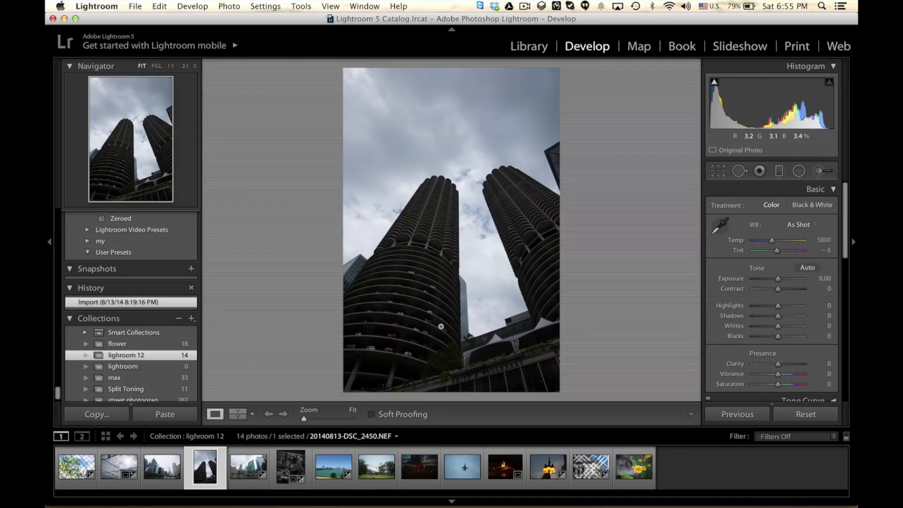
click(412, 276)
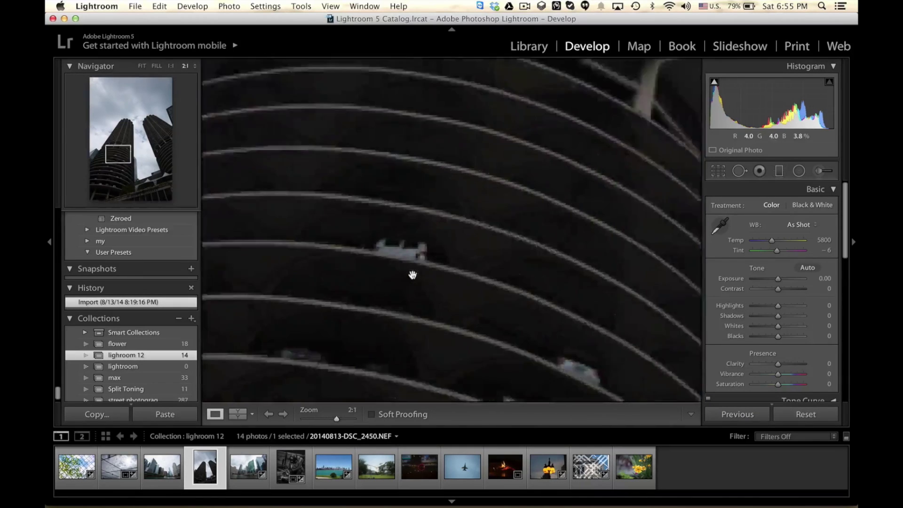
drag(385, 341, 399, 240)
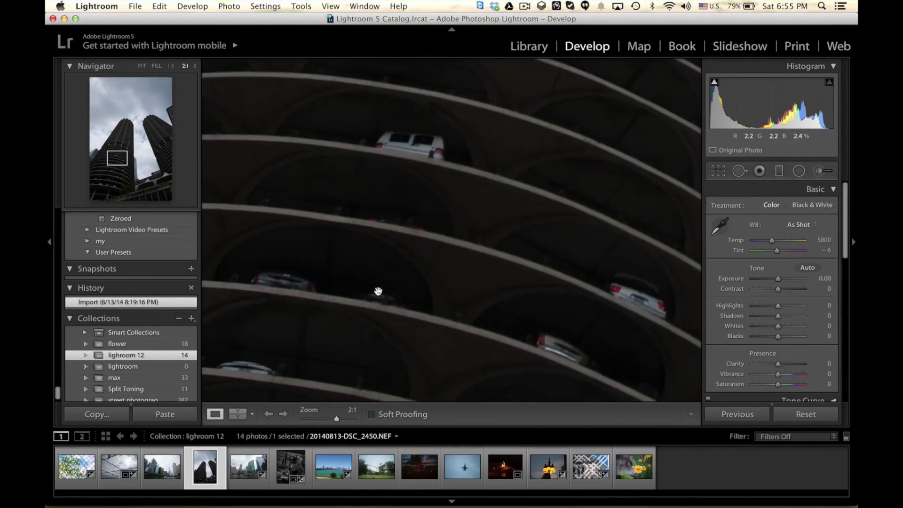
drag(377, 294, 379, 205)
click(412, 312)
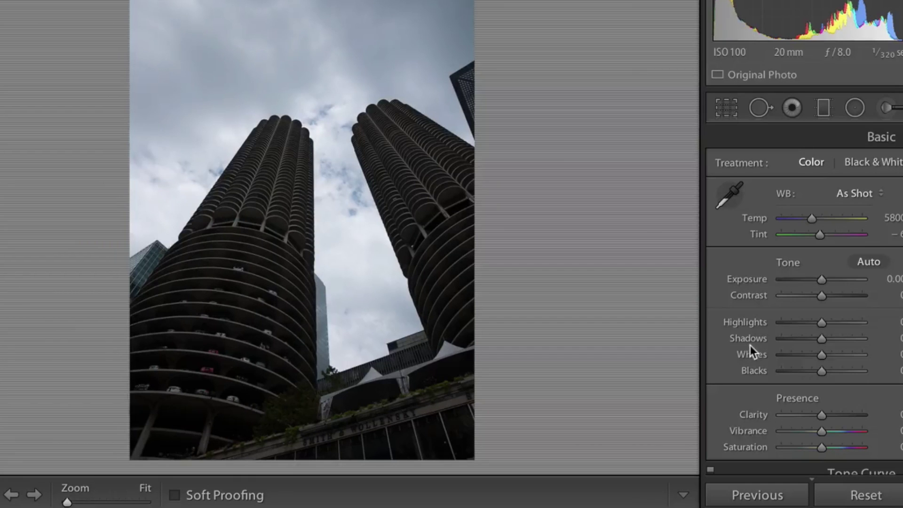
Raise the shadows of the towers photo to +100 and check the parking floors up close
drag(822, 339, 856, 336)
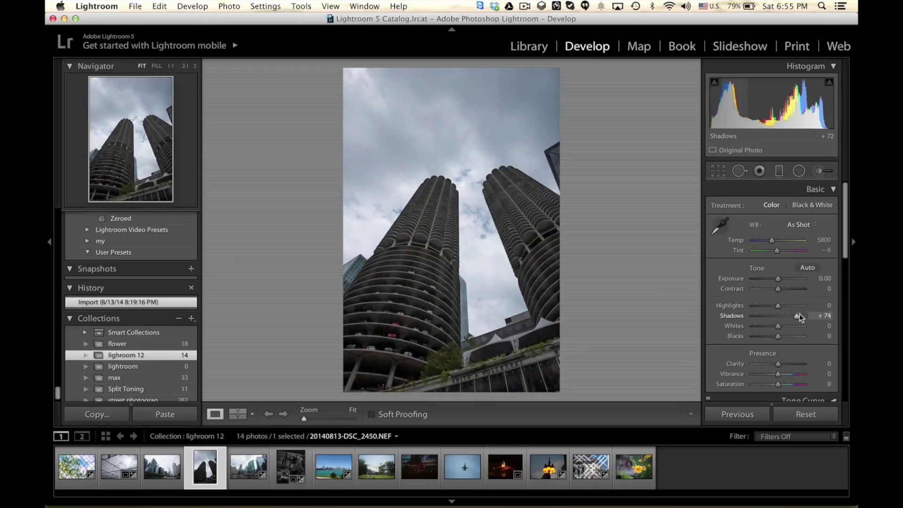
drag(800, 314, 804, 315)
key(z)
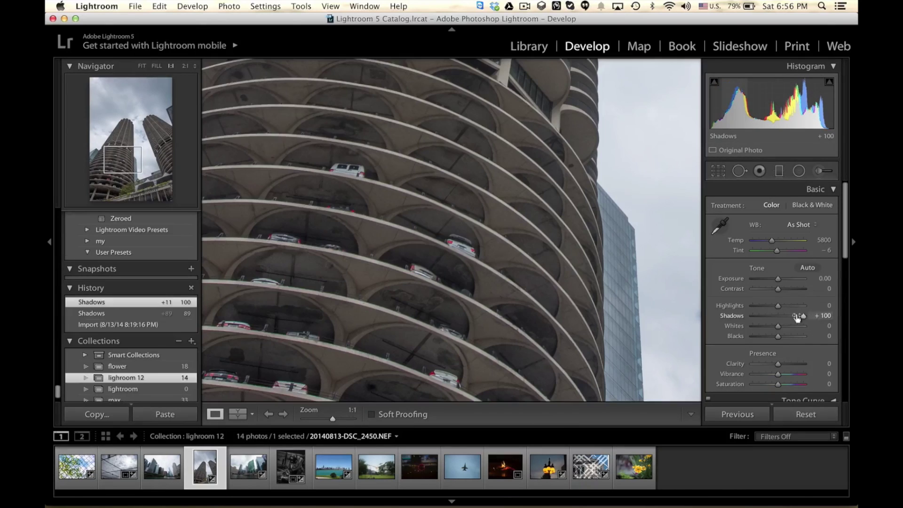
click(419, 294)
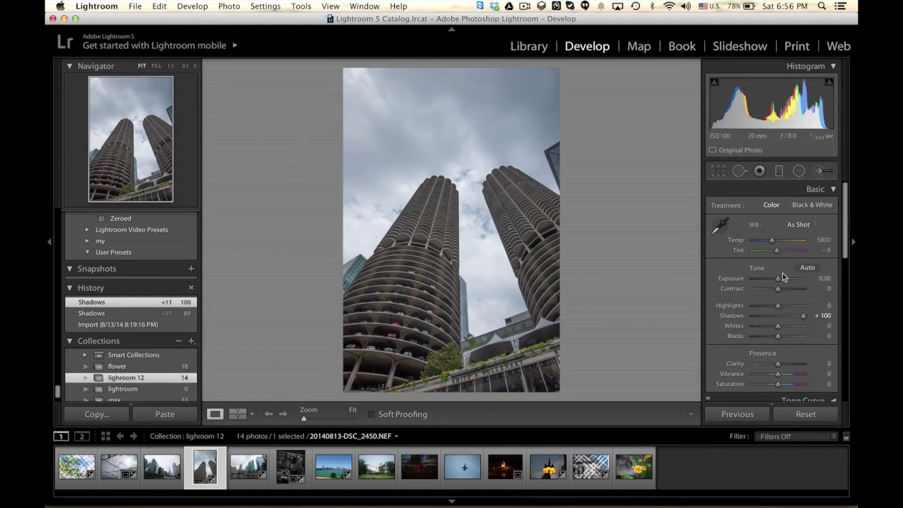
Set highlights −73, clarity +52 and vibrance +61 on the towers photo
drag(777, 304, 759, 307)
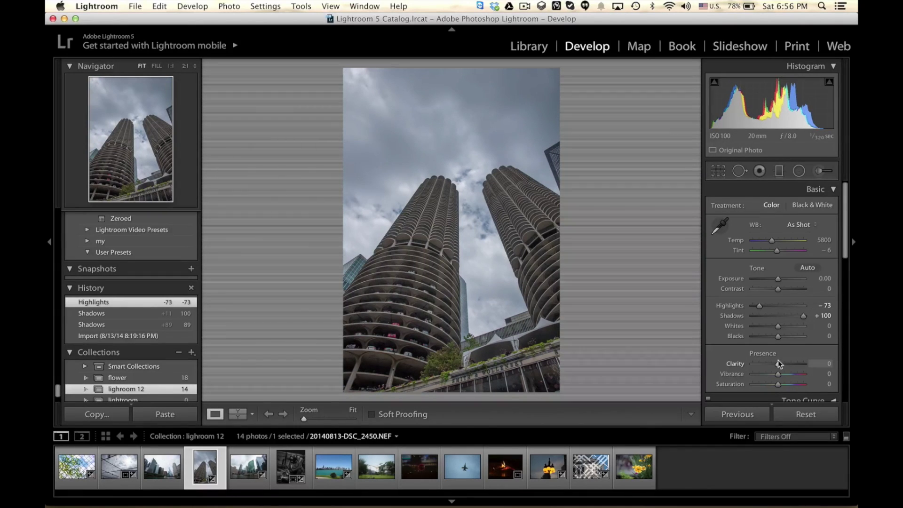
drag(780, 363, 791, 363)
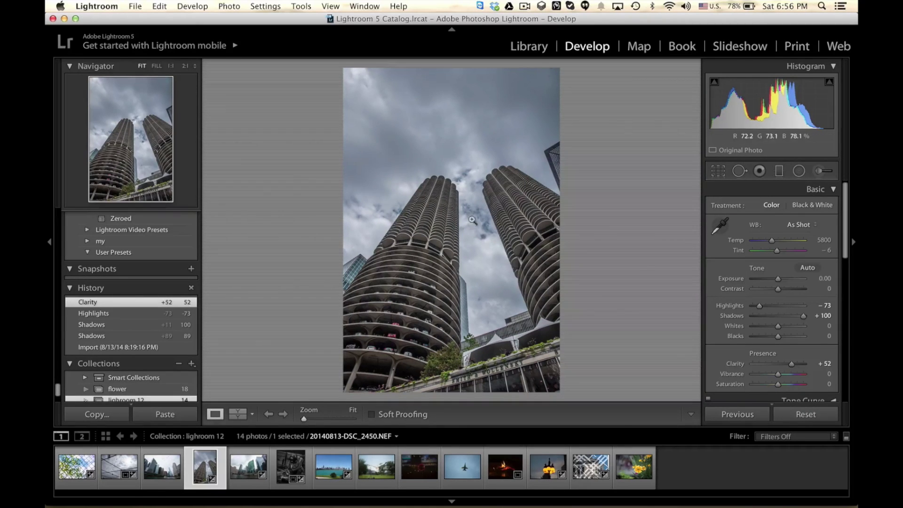
drag(778, 374, 828, 383)
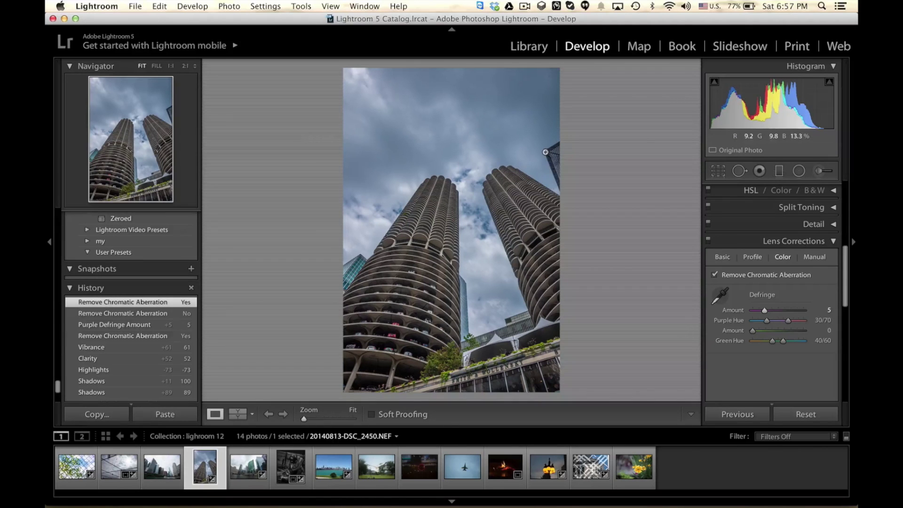
Crop the towers photo slightly tighter, removing the dark building at the right edge and some sky at the top
click(719, 173)
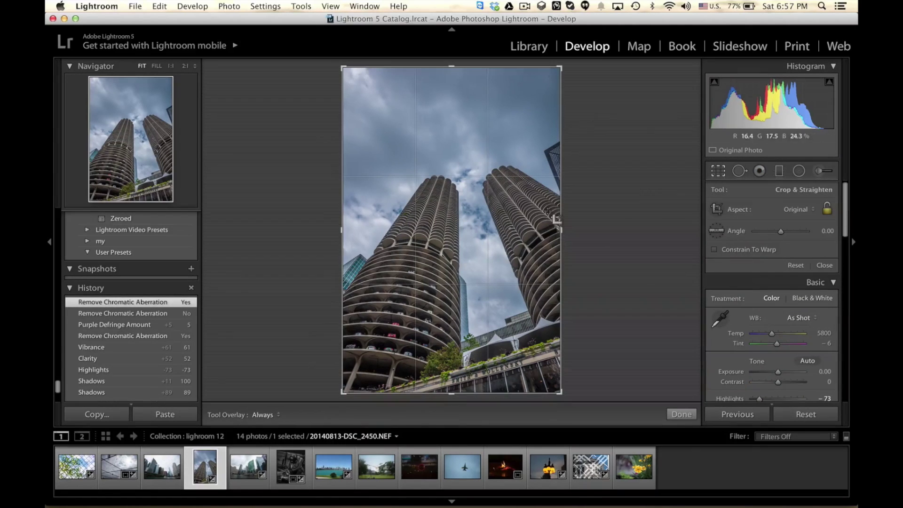
drag(561, 231, 553, 232)
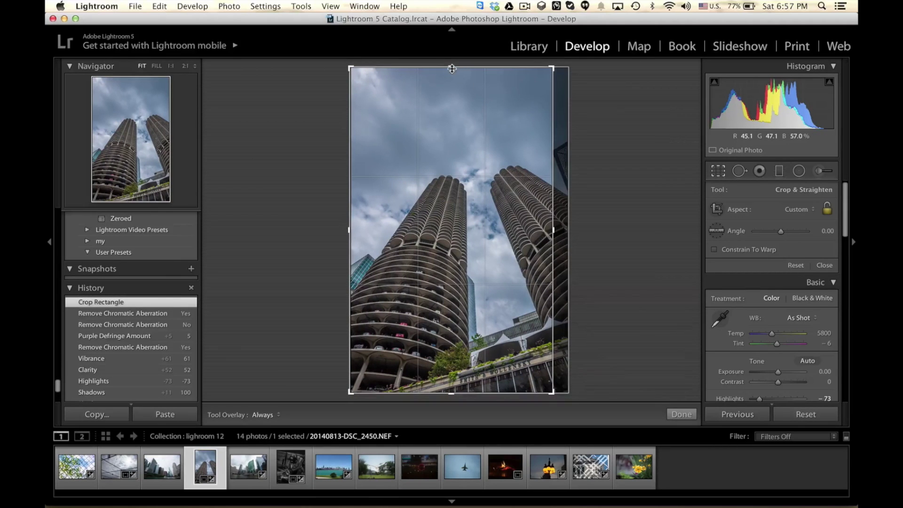
drag(456, 71, 456, 80)
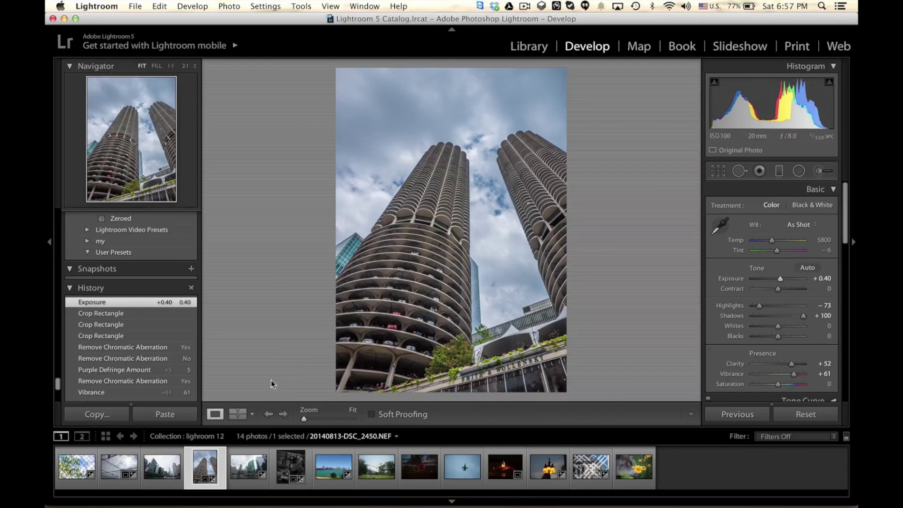
Compare the towers photo before and after, using its unedited import state as the before version
key(alt+y)
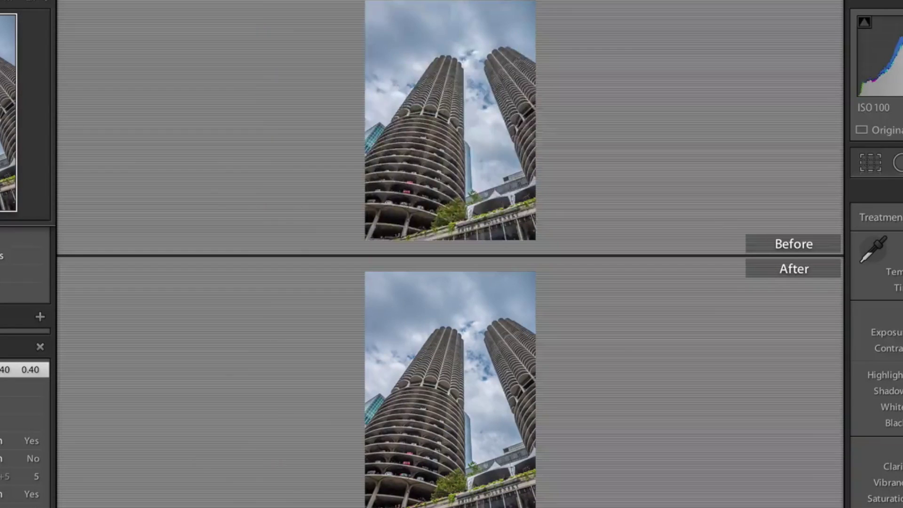
click(429, 95)
click(436, 95)
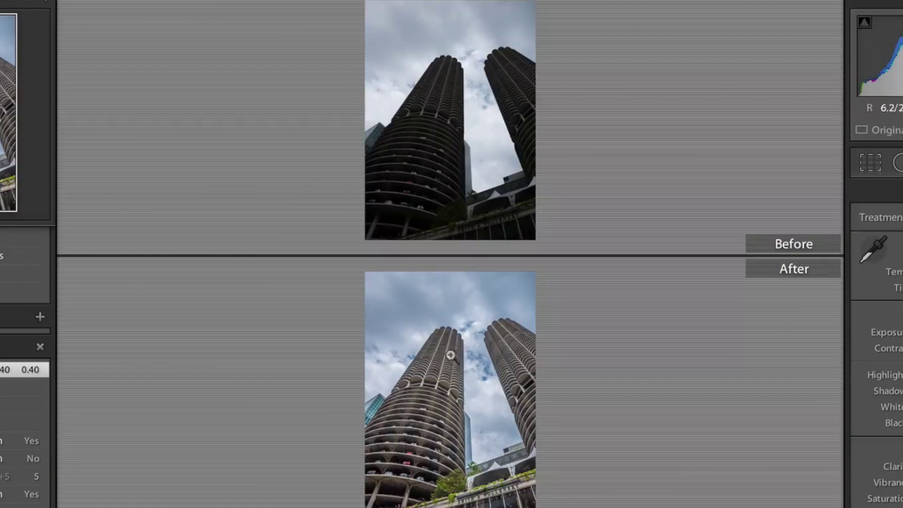
key(d)
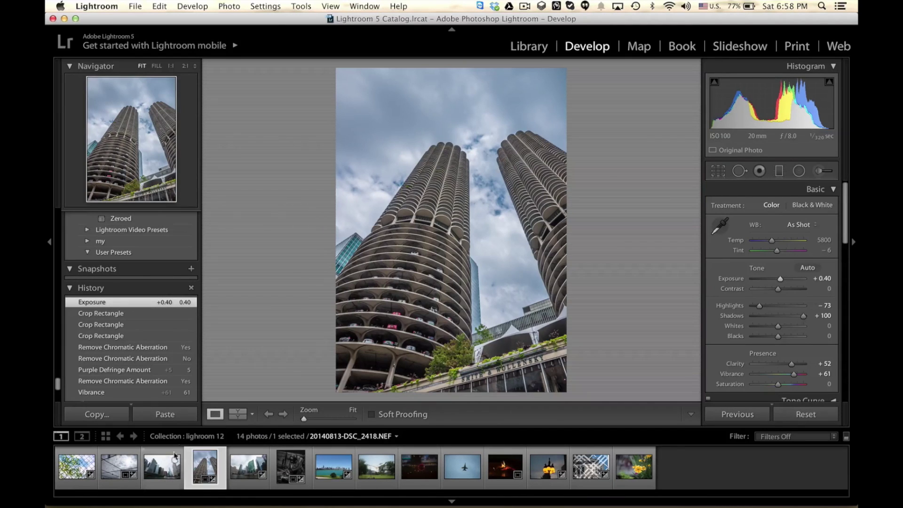
Open the river skyline photo and set shadows +29, highlights −100, vibrance +27 and saturation +23
click(158, 470)
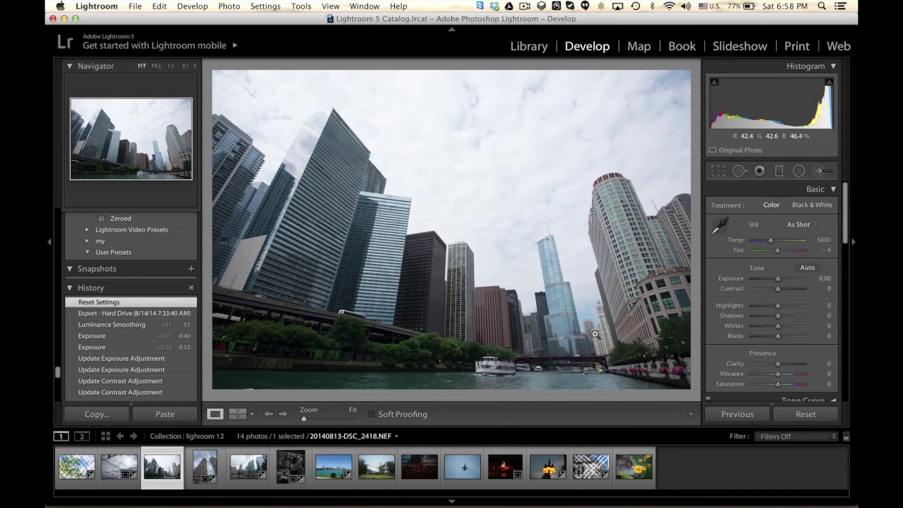
drag(778, 315, 749, 305)
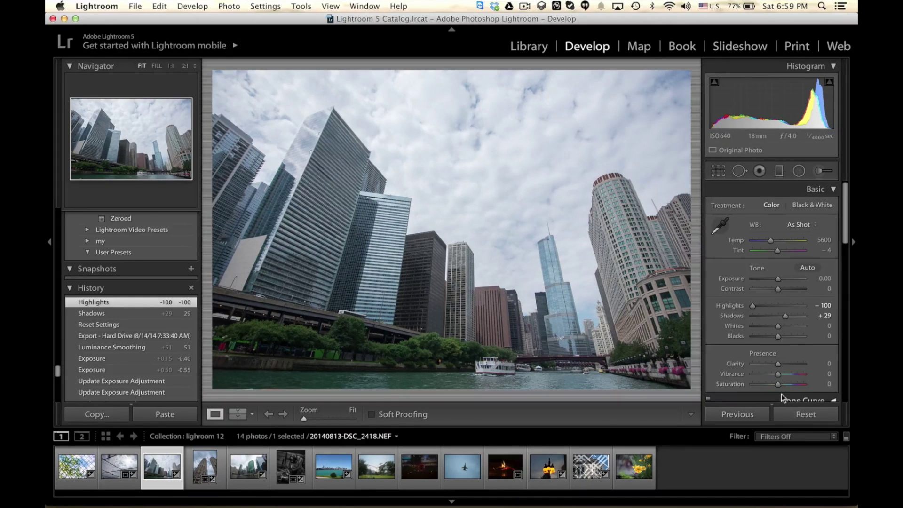
click(784, 374)
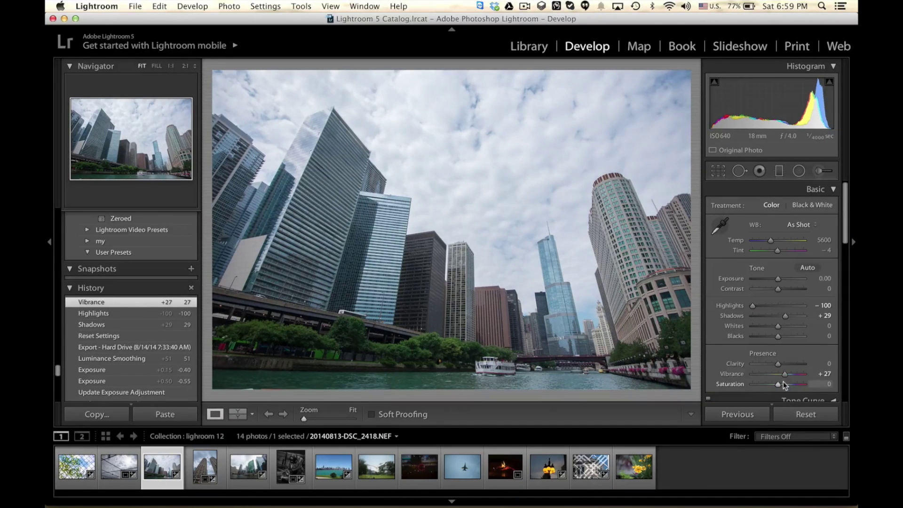
drag(782, 384, 783, 382)
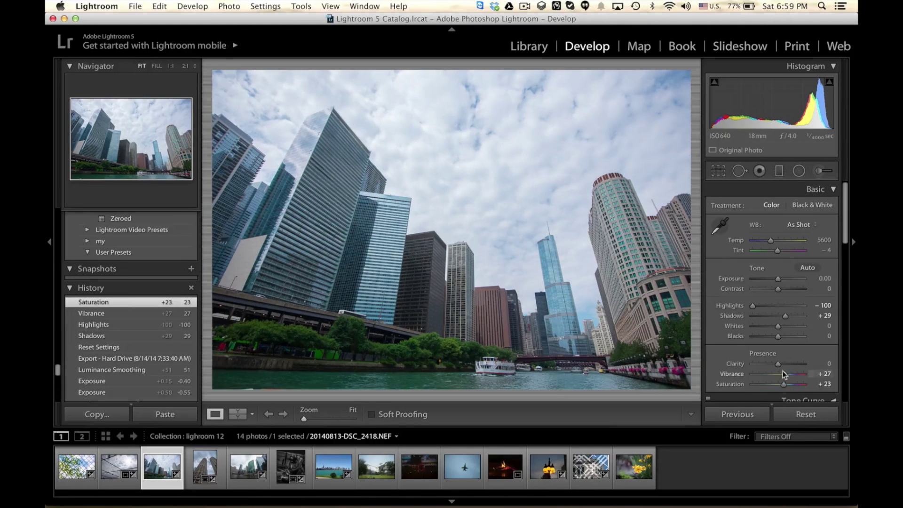
Set clarity to +71 and contrast to +6 on the river skyline photo
click(791, 364)
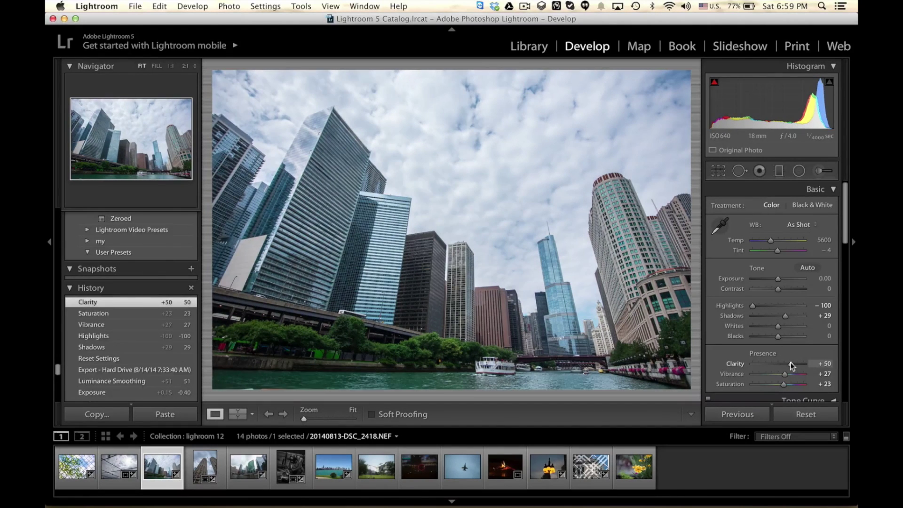
drag(790, 363, 796, 364)
drag(732, 288, 753, 288)
drag(752, 288, 738, 288)
Darken the river skyline photo to exposure −1.45 and raise its clarity to +100
mouse_move(731, 278)
mouse_down()
mouse_move(741, 278)
mouse_move(729, 278)
mouse_up()
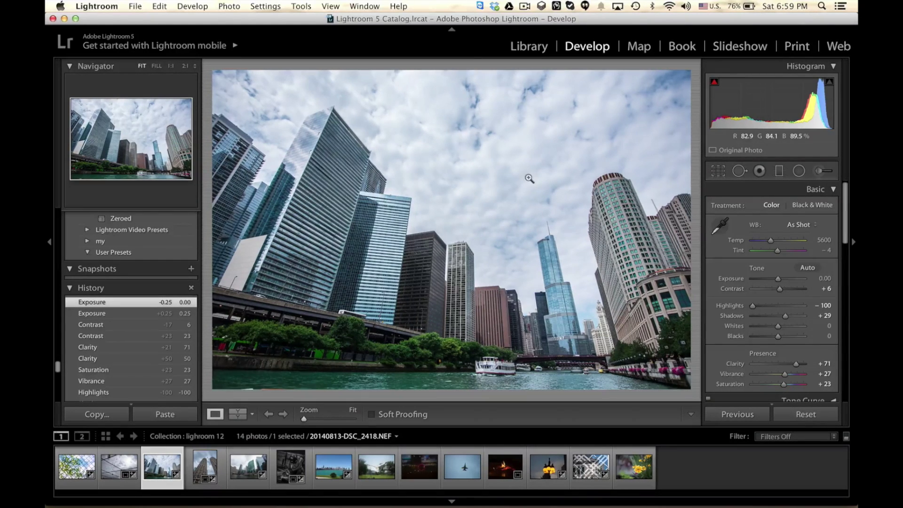
drag(778, 278, 770, 278)
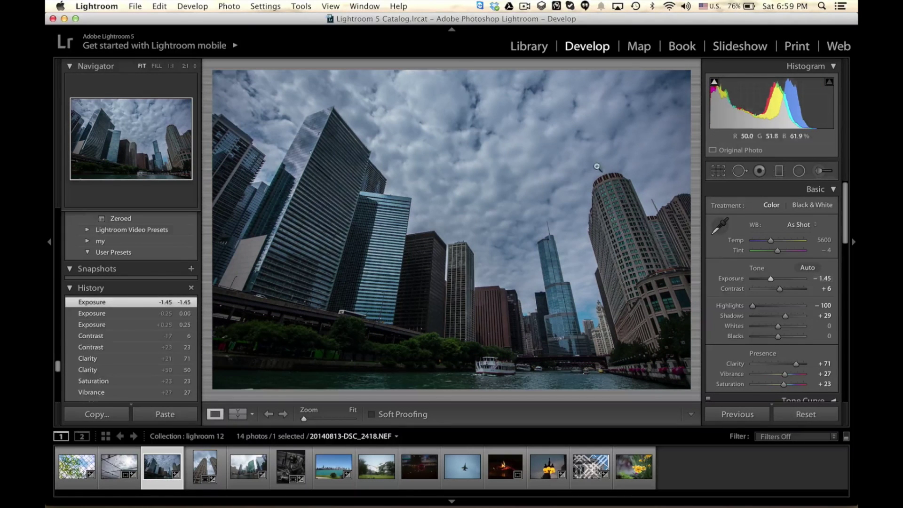
drag(796, 363, 809, 364)
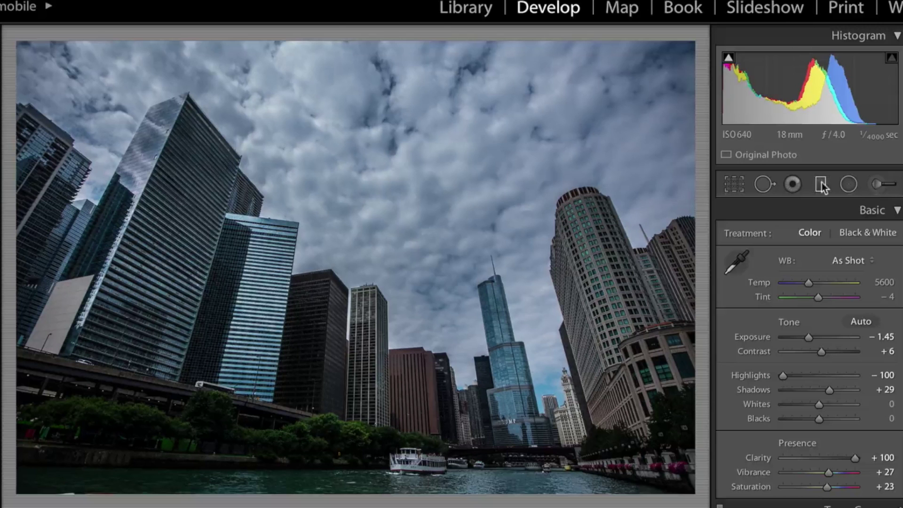
Add a graduated filter from the river up to the lower buildings, brightening it with exposure about 1.52
click(778, 171)
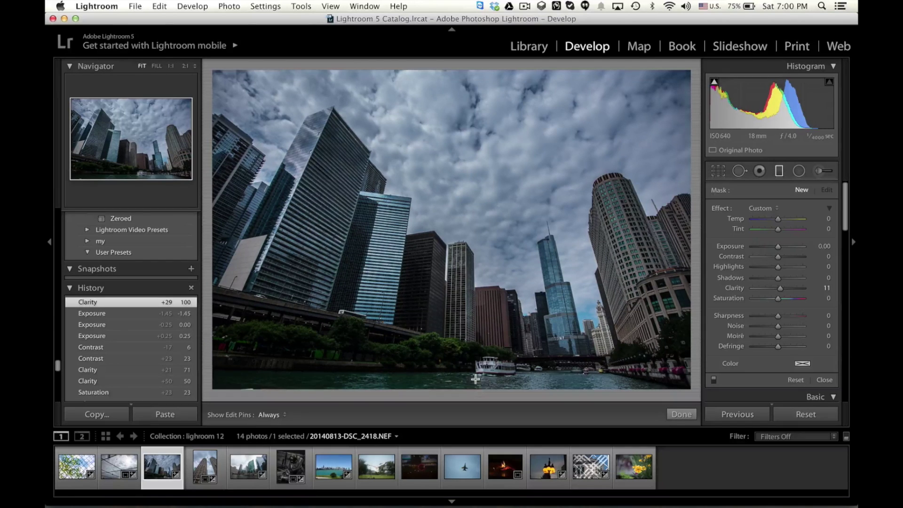
drag(476, 379, 477, 281)
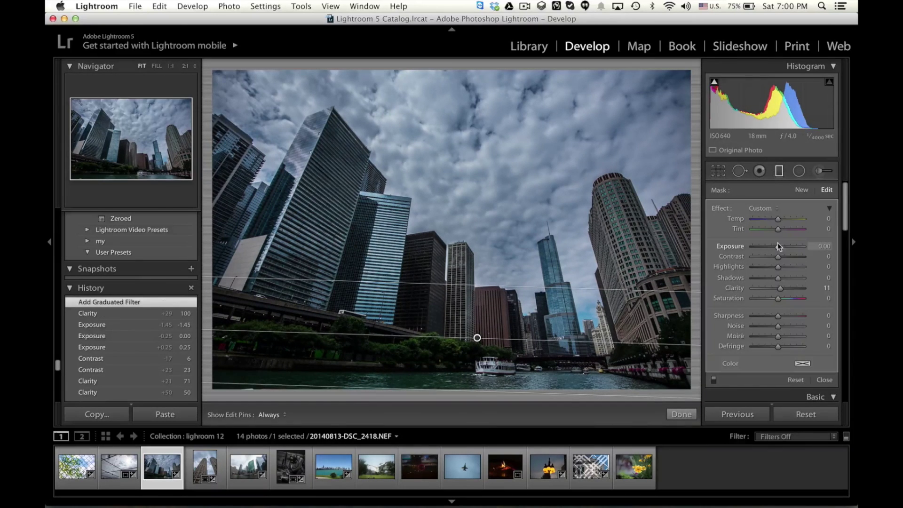
drag(778, 247, 787, 246)
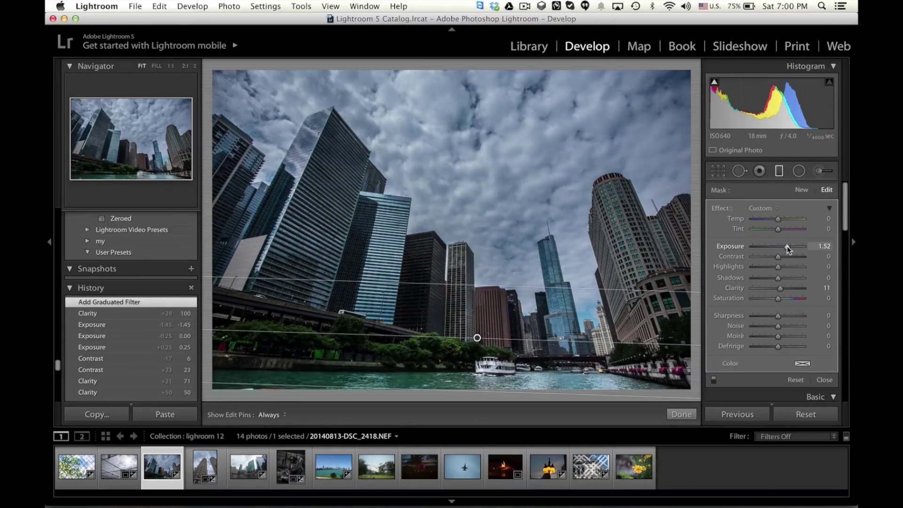
click(684, 413)
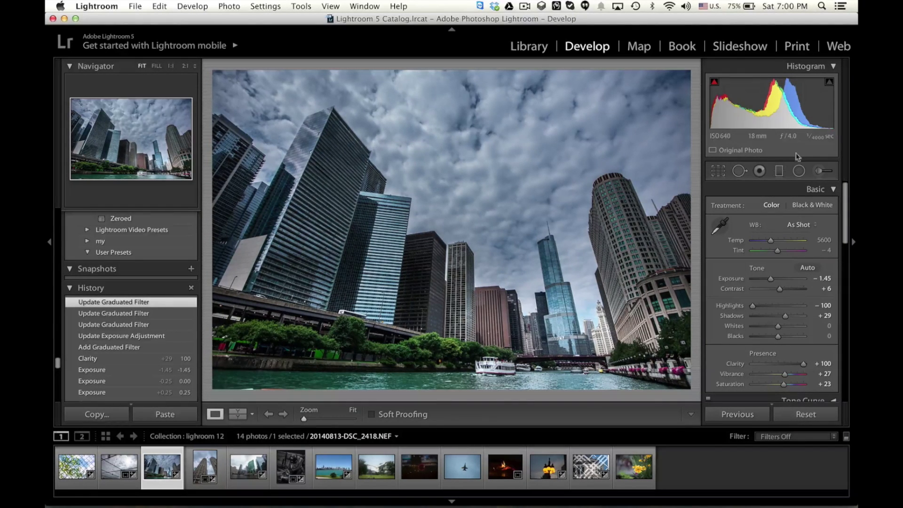
Paint an adjustment brush mask over the skyline buildings and riverbanks, and hide the mask overlay
click(823, 171)
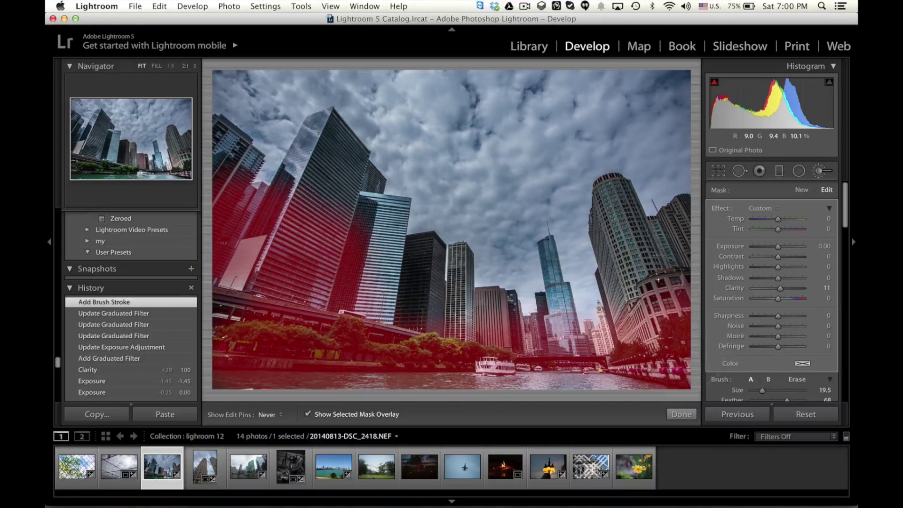
mouse_move(658, 280)
mouse_down()
mouse_move(633, 235)
mouse_move(657, 242)
mouse_move(636, 255)
mouse_up()
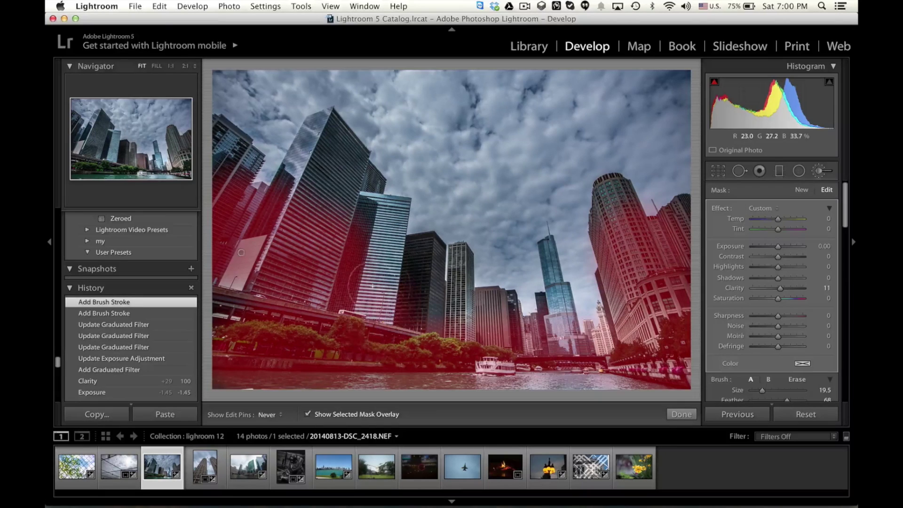
key(o)
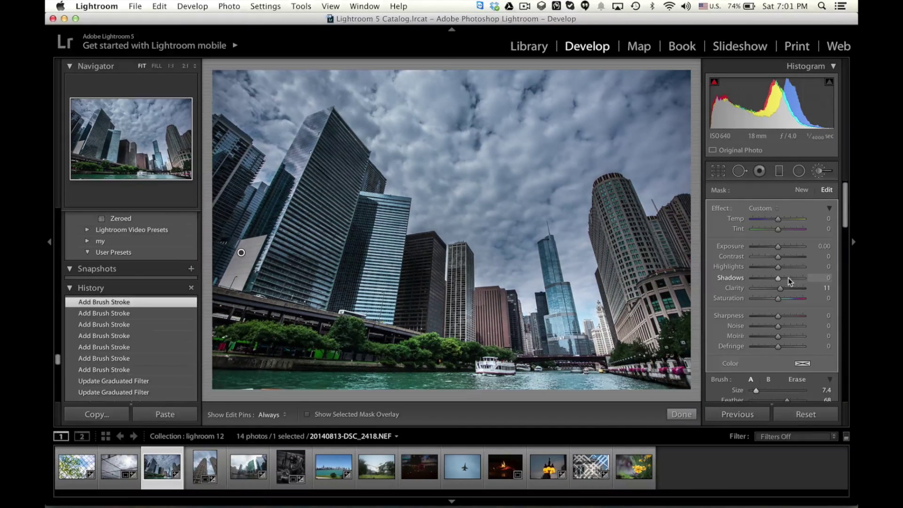
Set the shadows of the brushed buildings to 69 and raise their exposure
drag(788, 279, 794, 277)
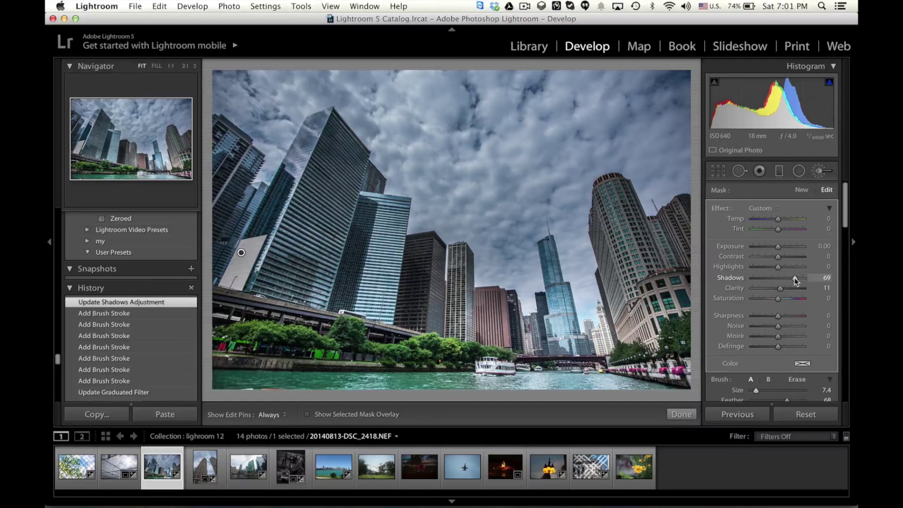
click(794, 277)
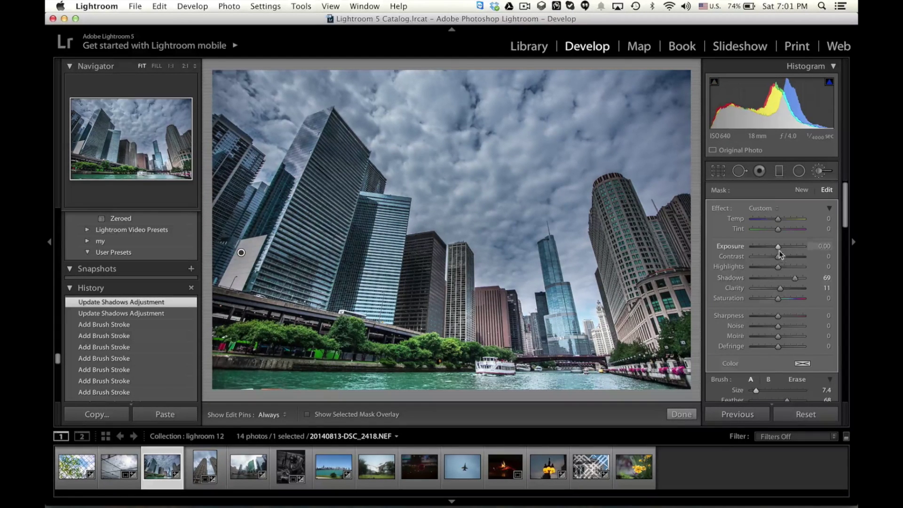
drag(778, 247, 788, 246)
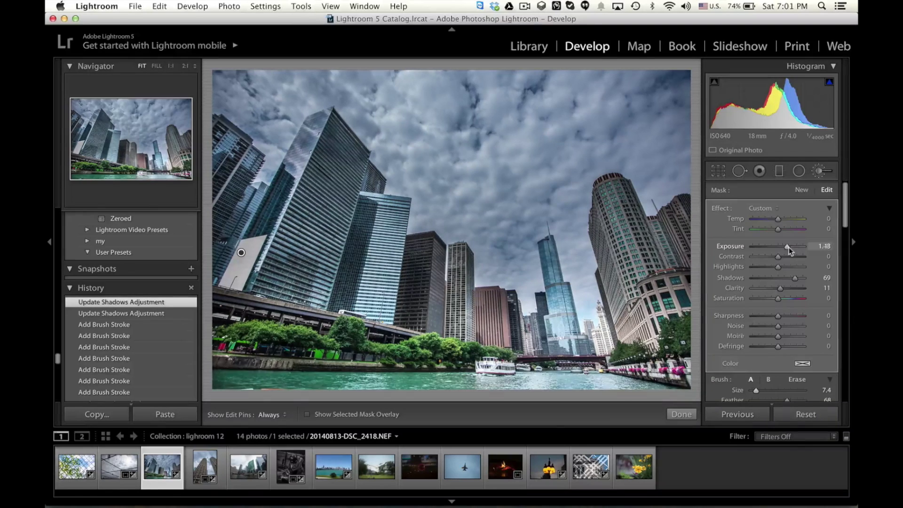
Delete the graduated filter from the river skyline photo and compare the photo before and after editing
key(m)
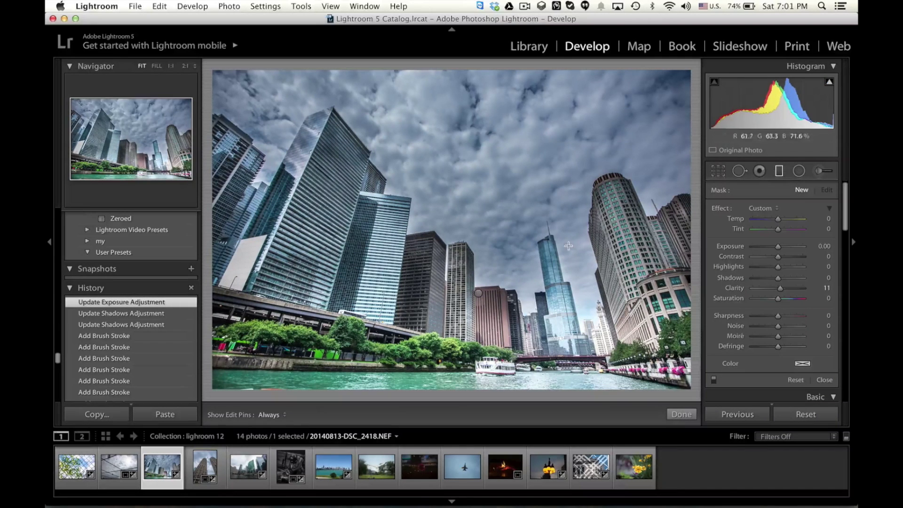
click(478, 295)
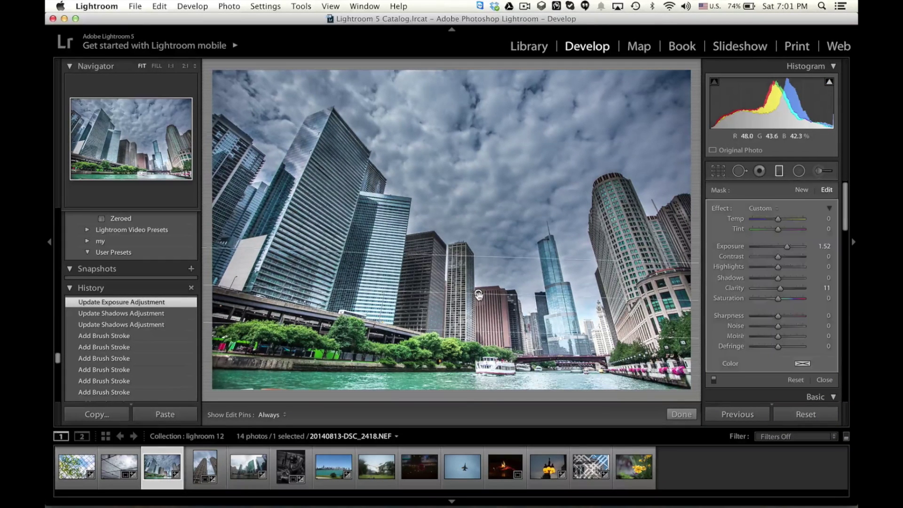
key(Delete)
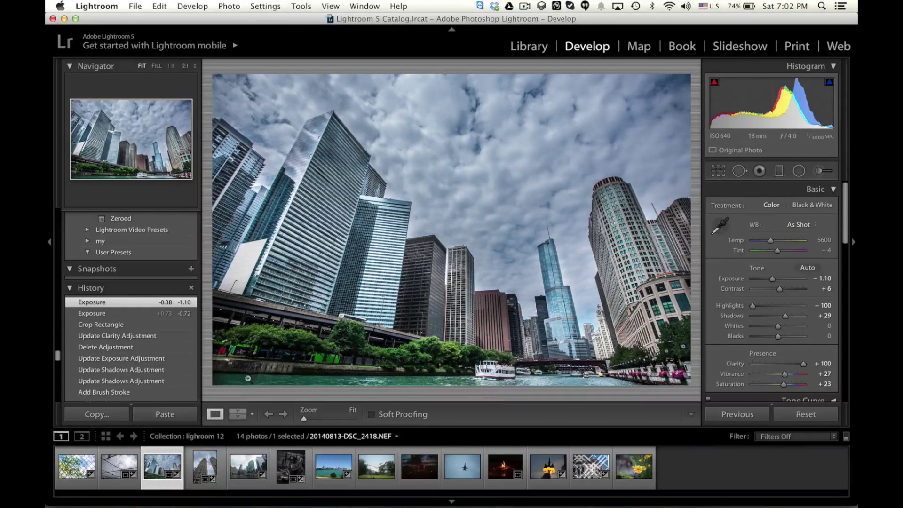
click(237, 414)
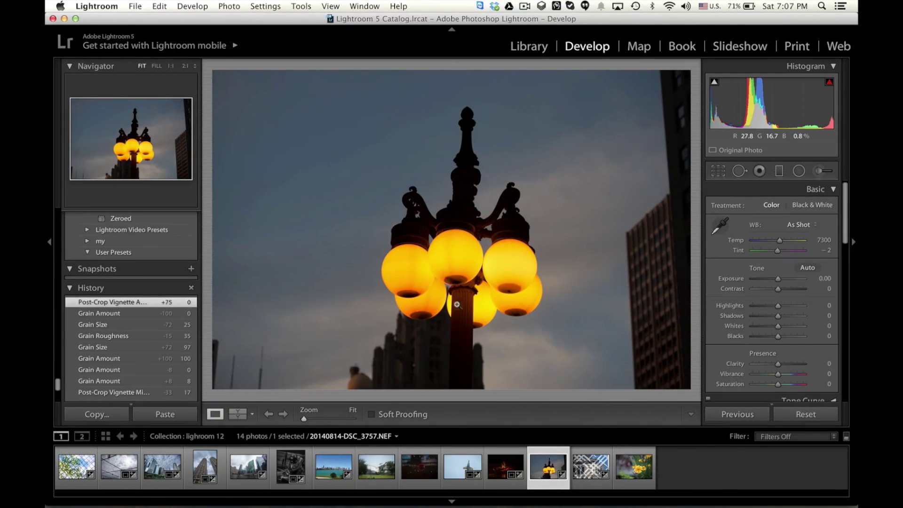
Inspect the dark lamp post details at 1:1 and raise the street lamp photo's shadows to +100
click(470, 173)
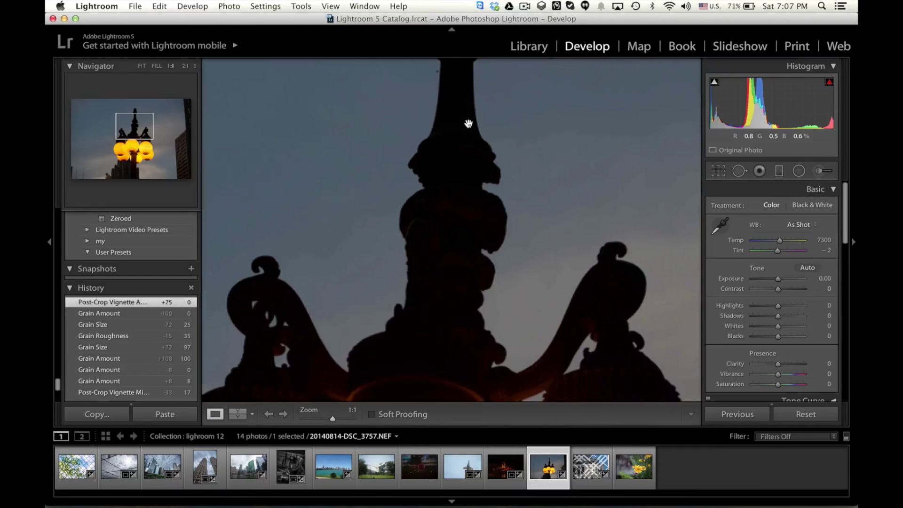
drag(468, 125, 467, 186)
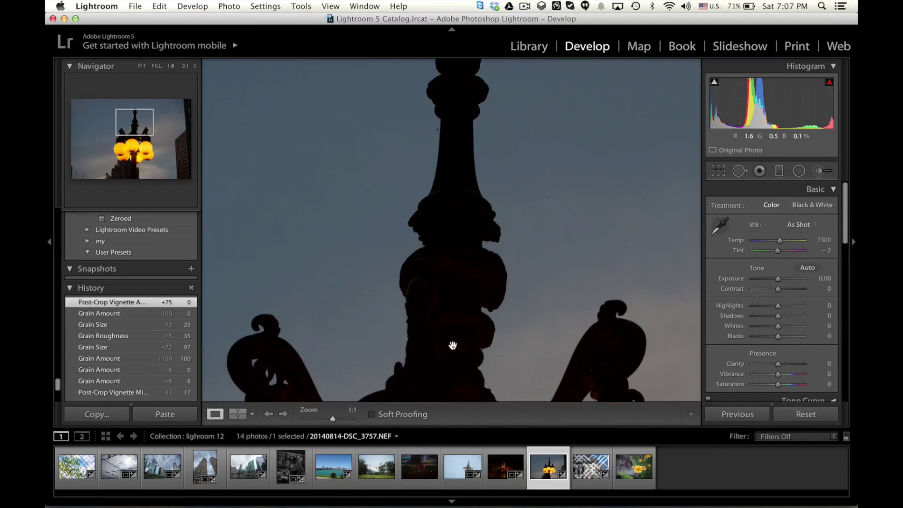
drag(452, 326, 458, 278)
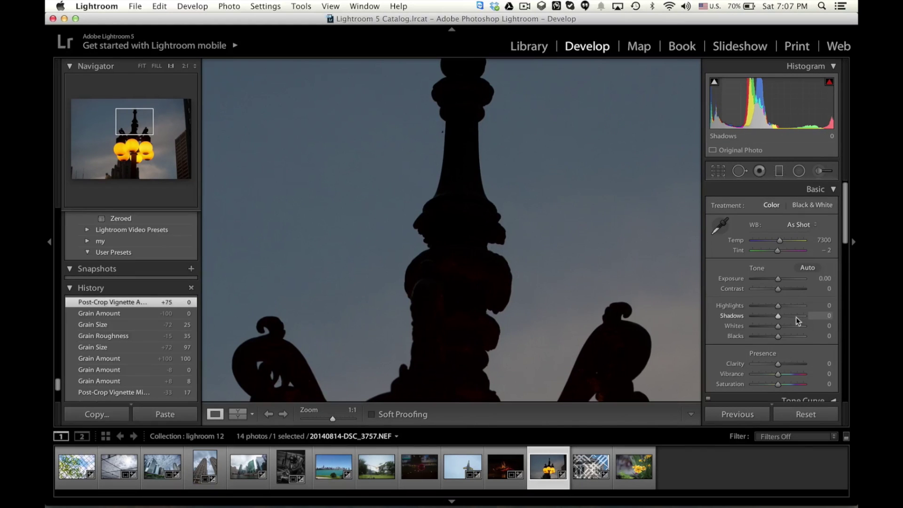
mouse_move(796, 316)
mouse_down()
mouse_move(816, 317)
mouse_move(778, 316)
mouse_move(808, 319)
mouse_up()
key(z)
Darken the edges of the street lamp photo with a post-crop vignette amount of −67
scroll(818, 318, down, 10)
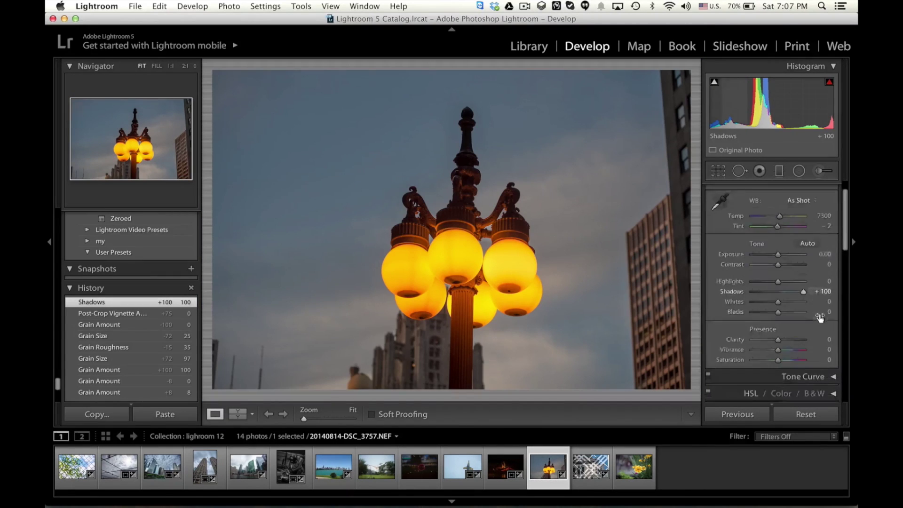
scroll(819, 318, up, 10)
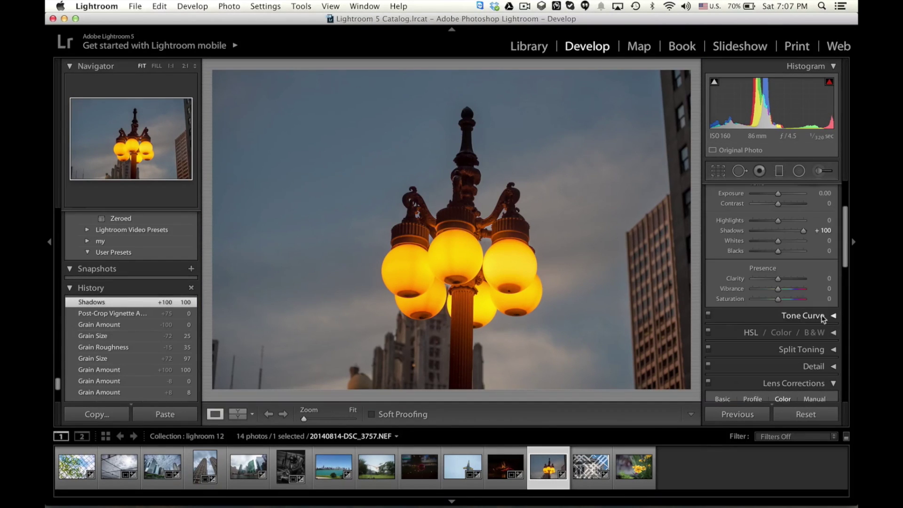
scroll(820, 317, down, 5)
scroll(822, 292, up, 3)
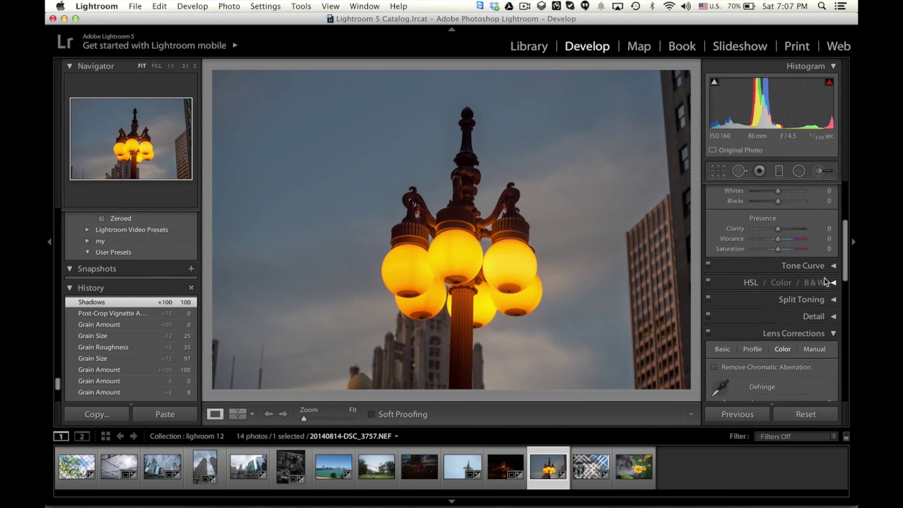
scroll(823, 280, down, 10)
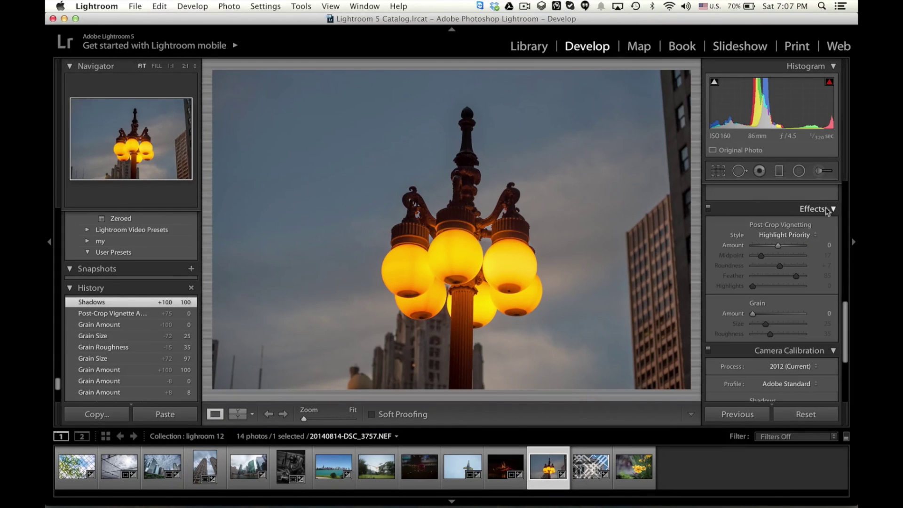
drag(777, 246, 759, 247)
Crop the street lamp photo tighter around the lamp, trimming its edges and cutting out the building on the right
click(717, 171)
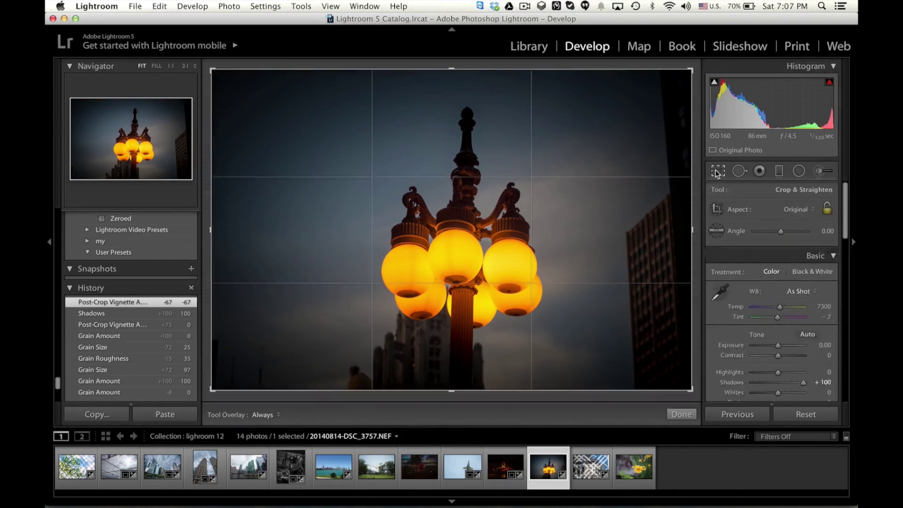
drag(692, 225, 657, 225)
drag(238, 228, 254, 230)
drag(466, 403, 452, 83)
click(682, 414)
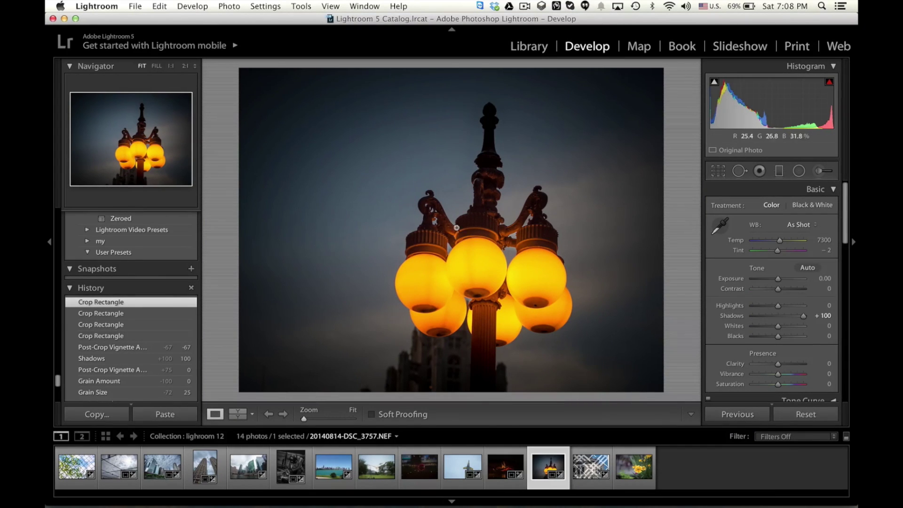
Straighten the cropped street lamp photo by rotating it to an angle of −2.03
click(720, 172)
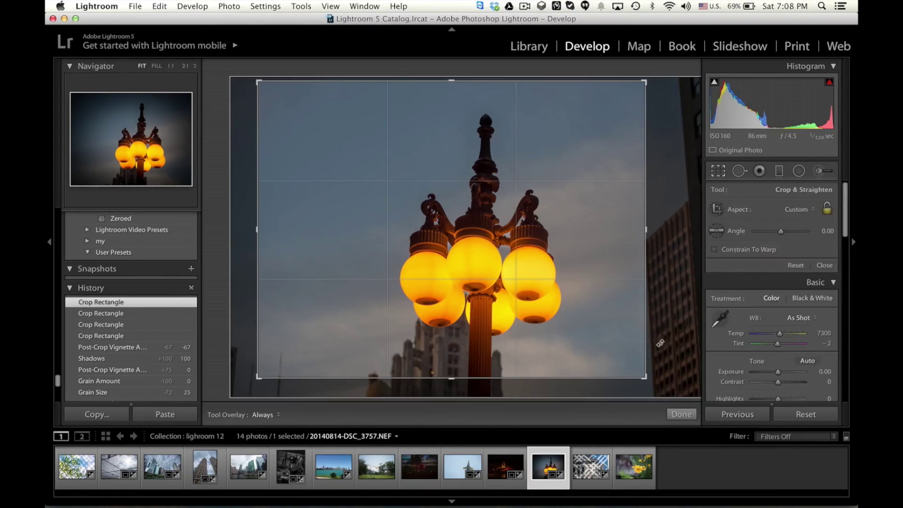
drag(648, 392, 658, 389)
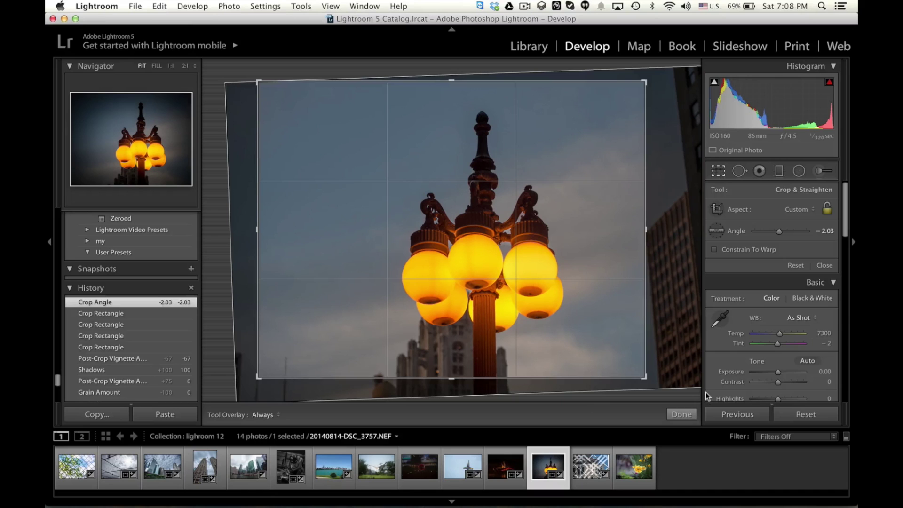
click(678, 414)
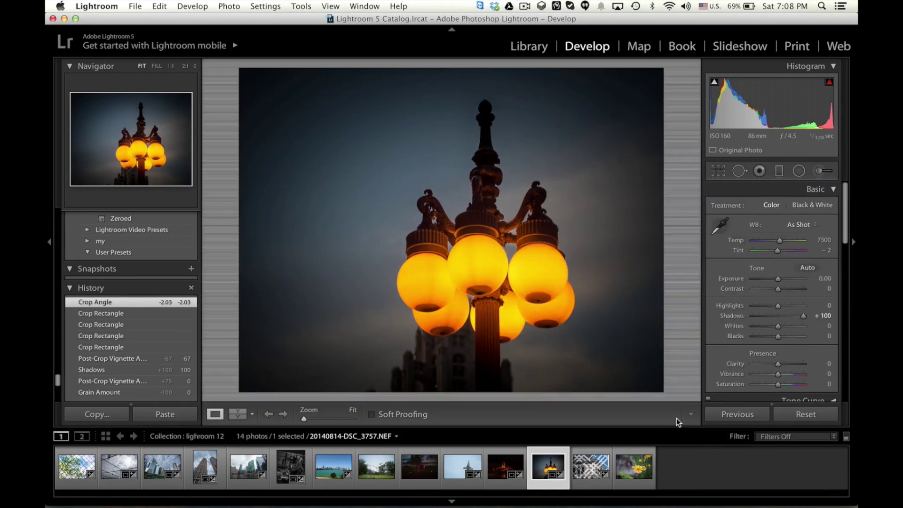